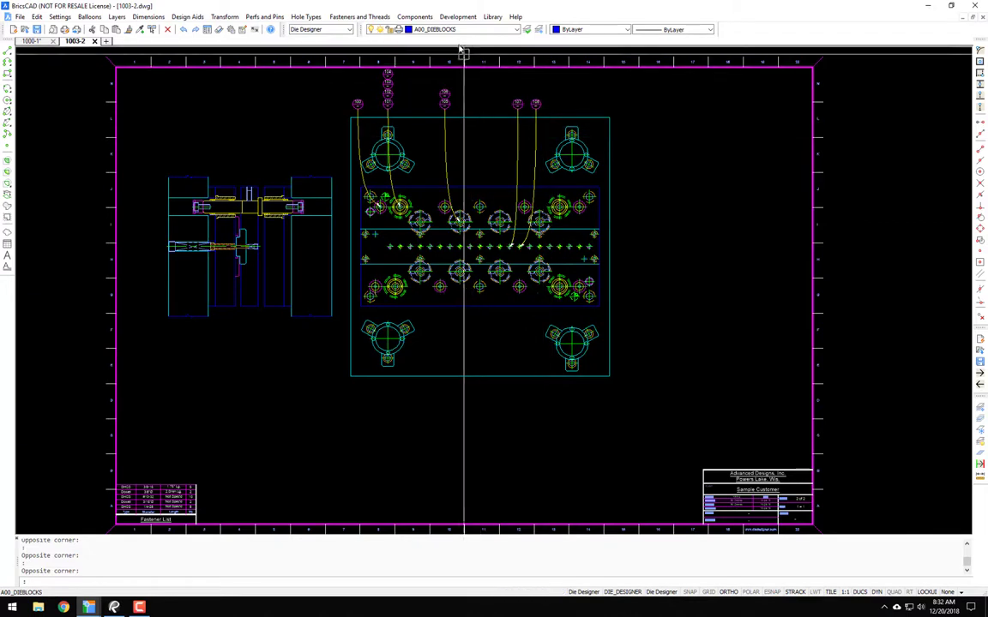
Open the Danly Pad Retainers component settings and reposition the dialog over the drawing
{"action": "left_click", "coordinate": [415, 16]}
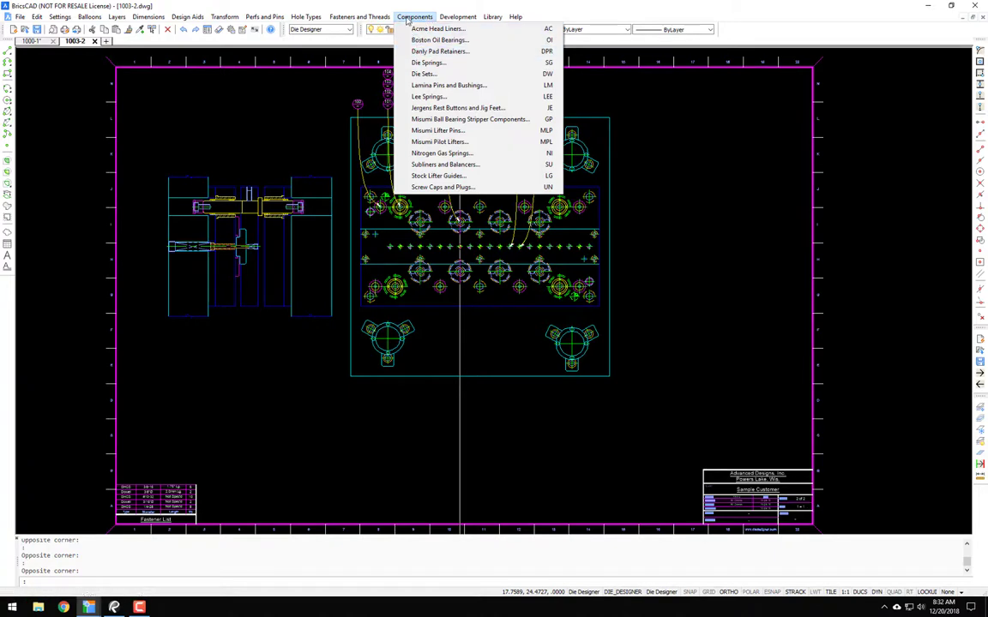
{"action": "mouse_move", "coordinate": [423, 21]}
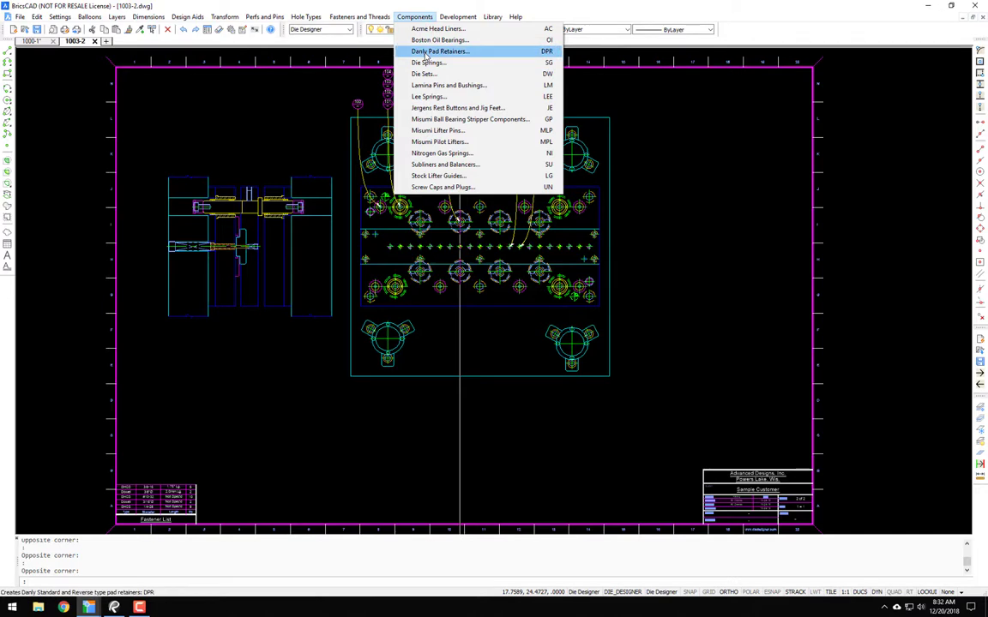
{"action": "left_click", "coordinate": [425, 52]}
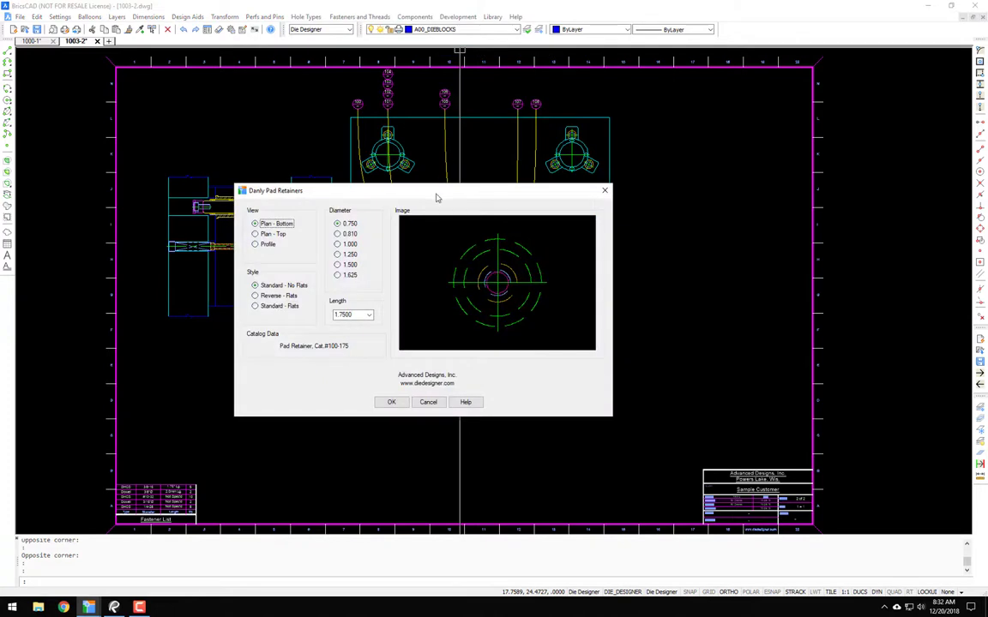
{"action": "left_click_drag", "start_coordinate": [438, 199], "coordinate": [478, 170]}
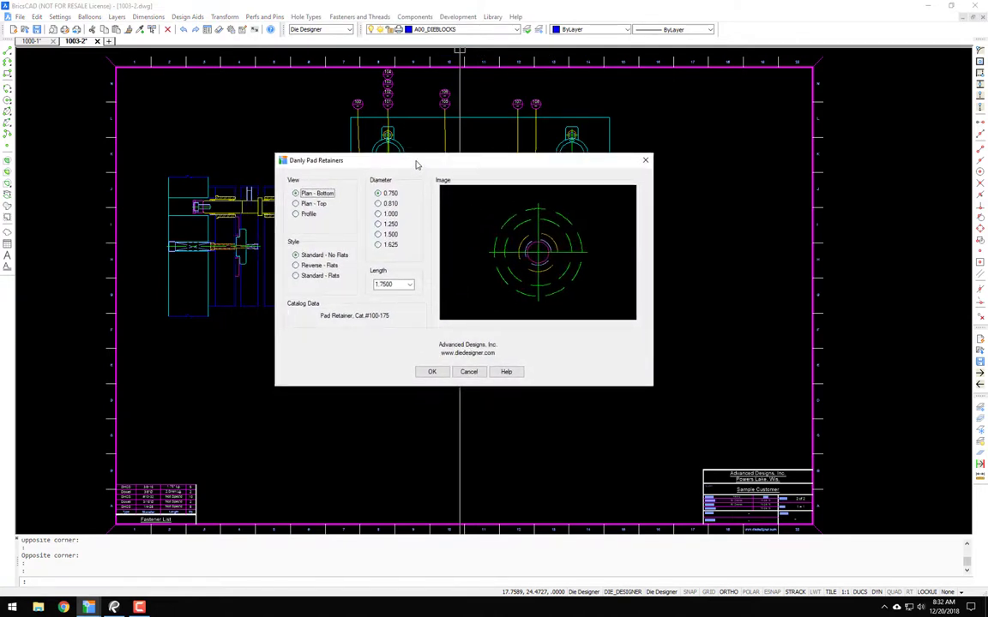
{"action": "left_click_drag", "start_coordinate": [417, 163], "coordinate": [398, 171]}
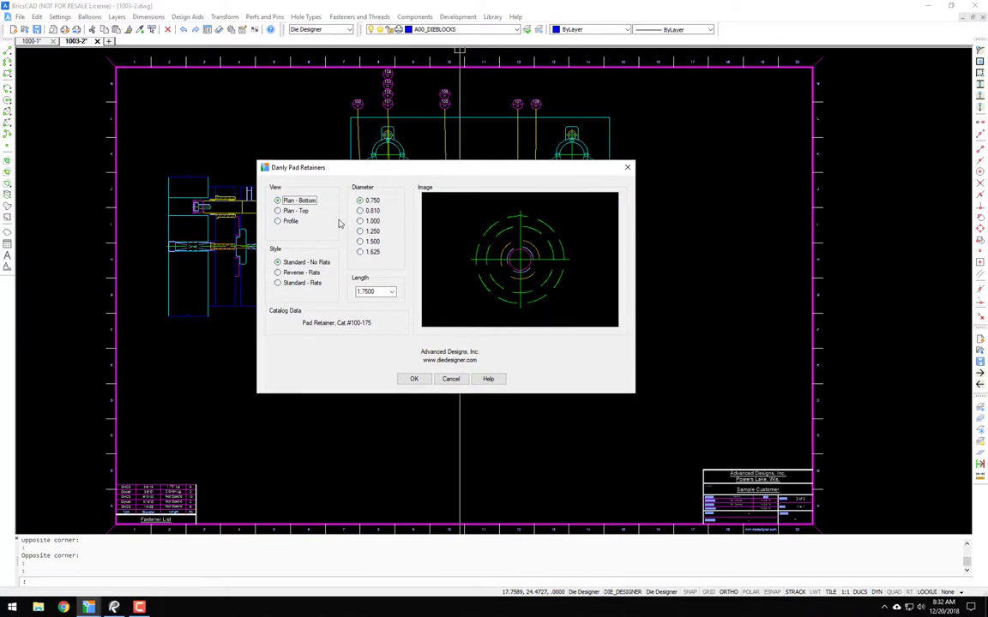
Preview the Plan - Top, Plan - Bottom and Profile views of the pad retainer and look through the available lengths
{"action": "left_click", "coordinate": [278, 212]}
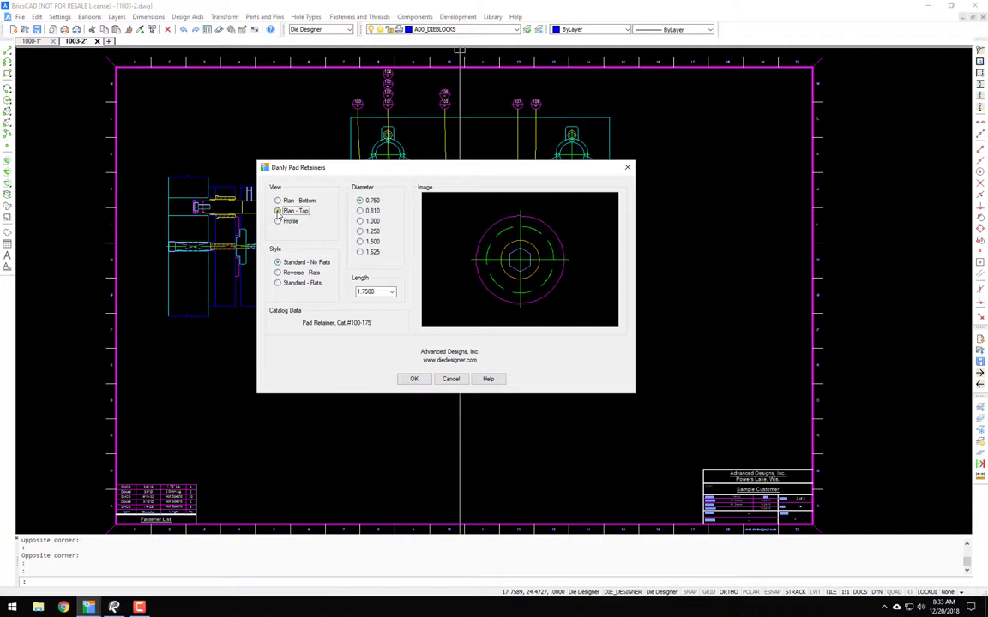
{"action": "left_click", "coordinate": [278, 202]}
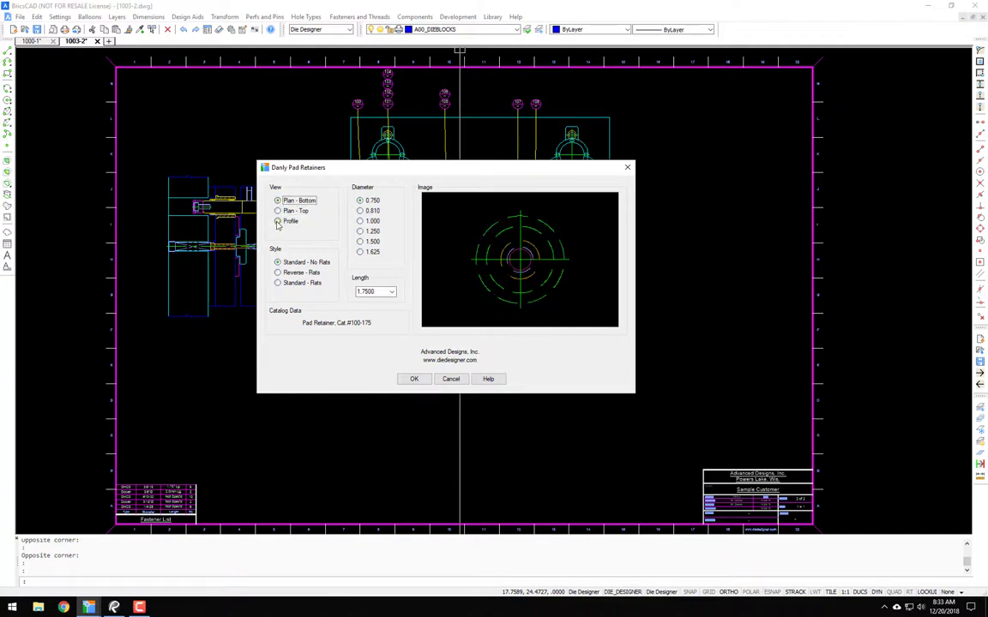
{"action": "left_click", "coordinate": [277, 222]}
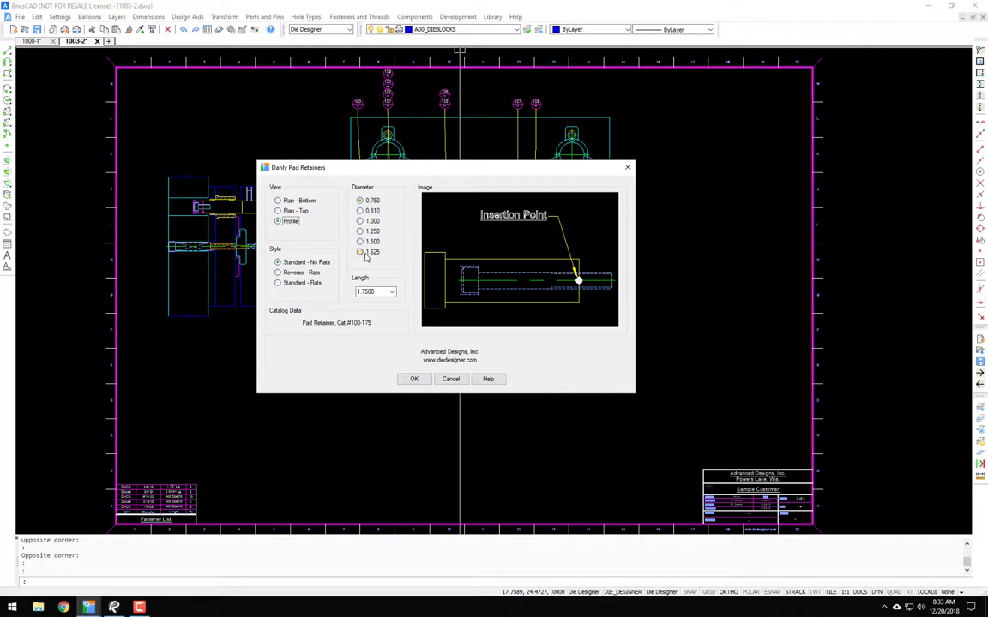
{"action": "left_click", "coordinate": [391, 293]}
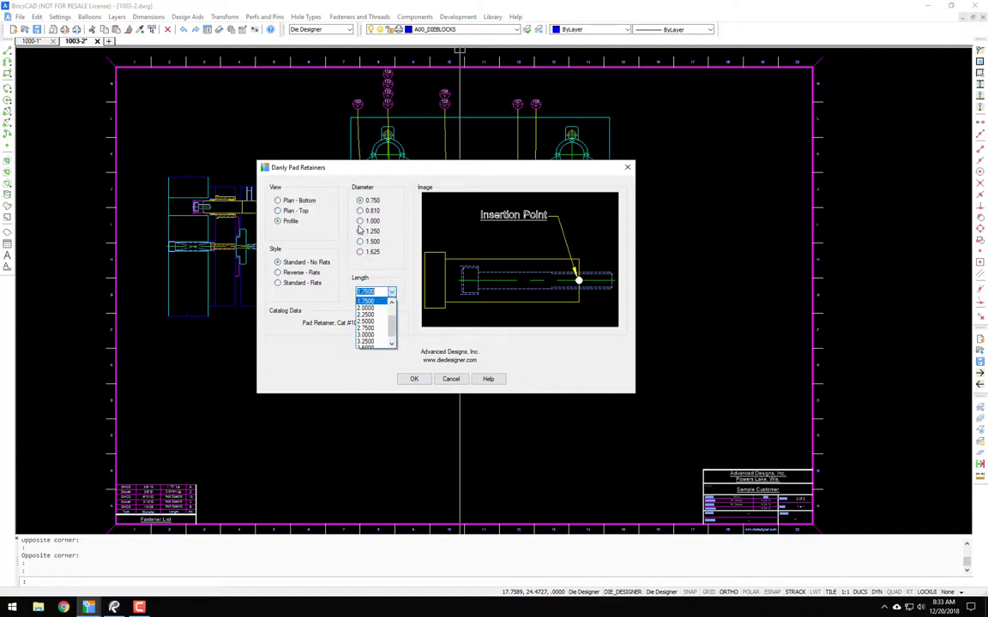
{"action": "left_click", "coordinate": [392, 240]}
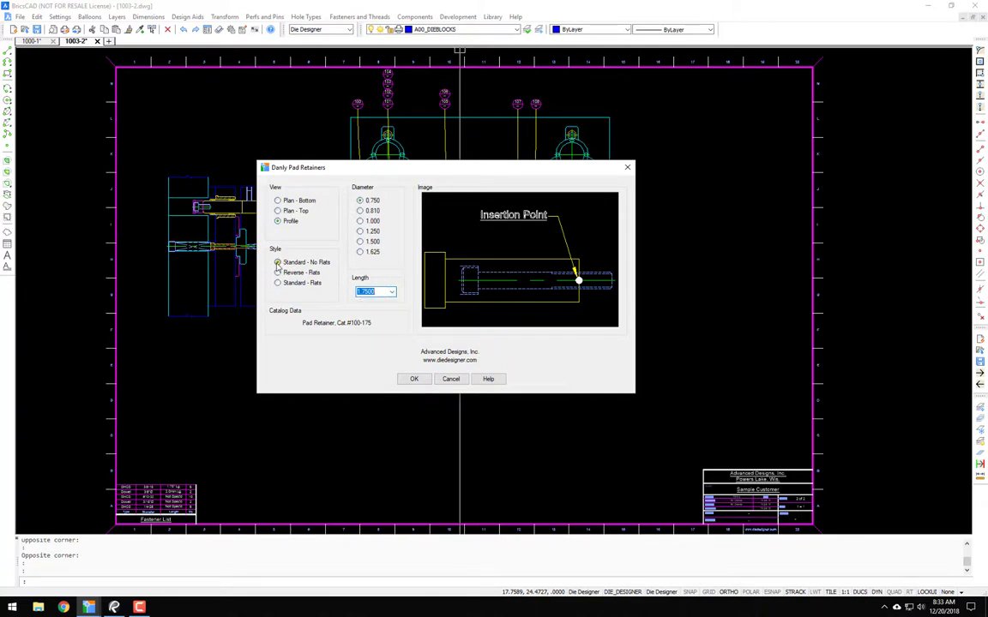
Compare the pad retainer styles in the Plan - Bottom view and read the component's help page
{"action": "left_click", "coordinate": [278, 200]}
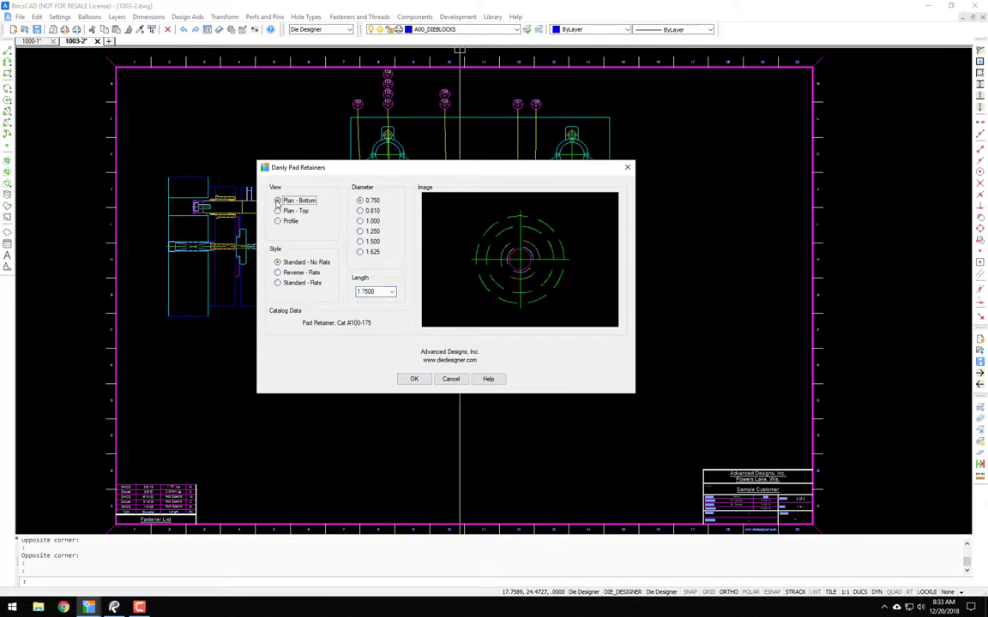
{"action": "left_click", "coordinate": [278, 272]}
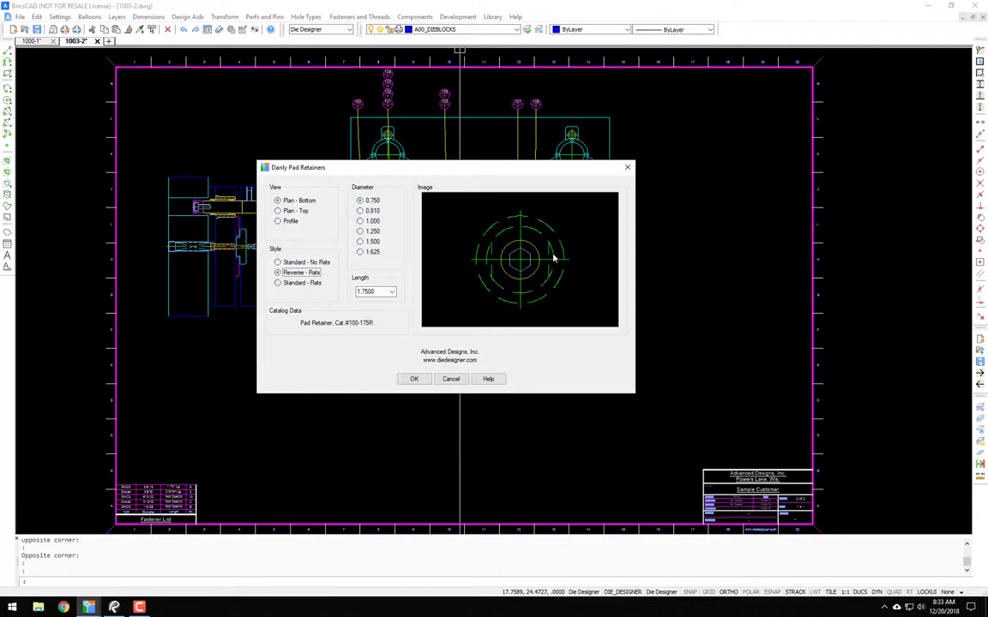
{"action": "left_click", "coordinate": [278, 283]}
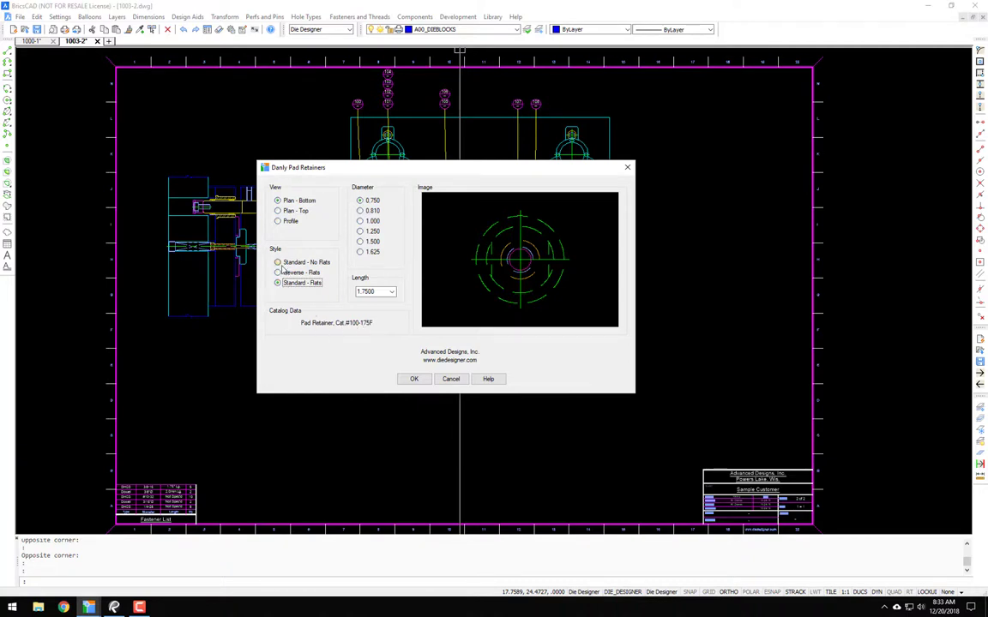
{"action": "left_click", "coordinate": [277, 263]}
{"action": "left_click", "coordinate": [277, 272]}
{"action": "left_click", "coordinate": [278, 283]}
{"action": "left_click", "coordinate": [489, 380]}
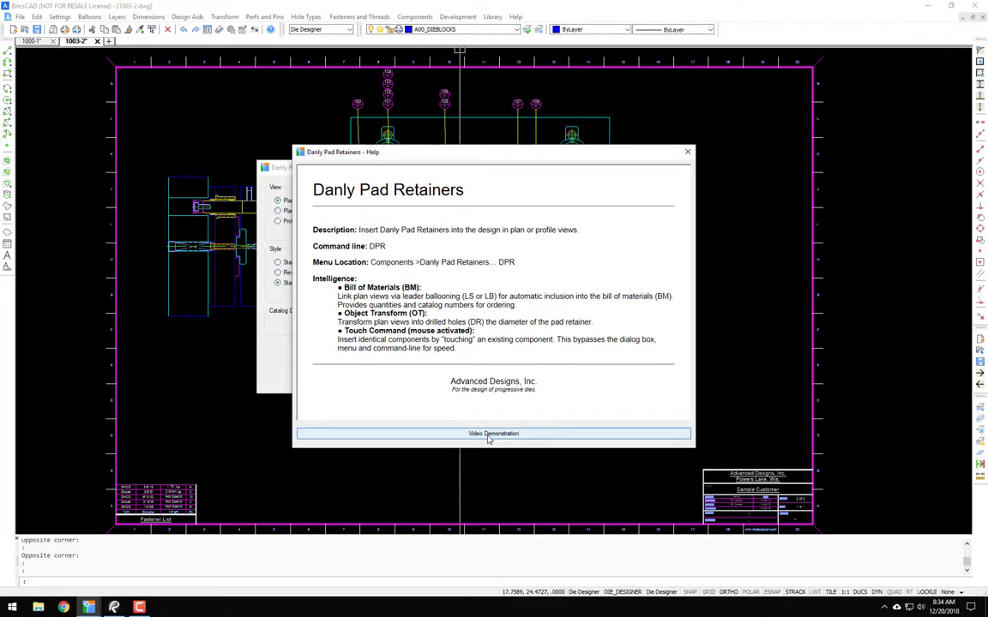
{"action": "left_click", "coordinate": [688, 153]}
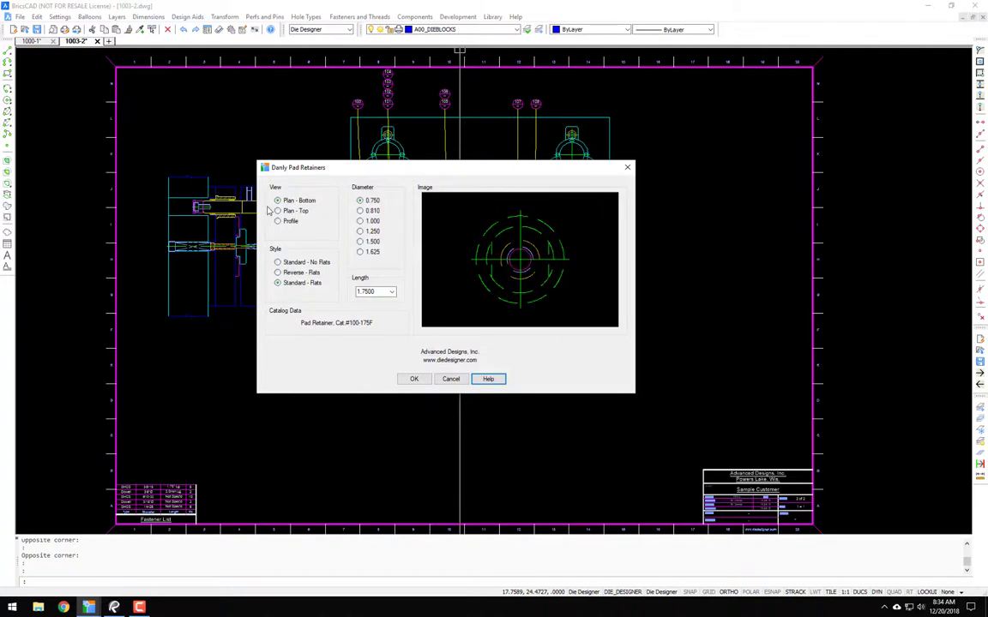
Configure the pad retainer as Standard - No Flats in Profile view and accept the settings
{"action": "left_click", "coordinate": [278, 263]}
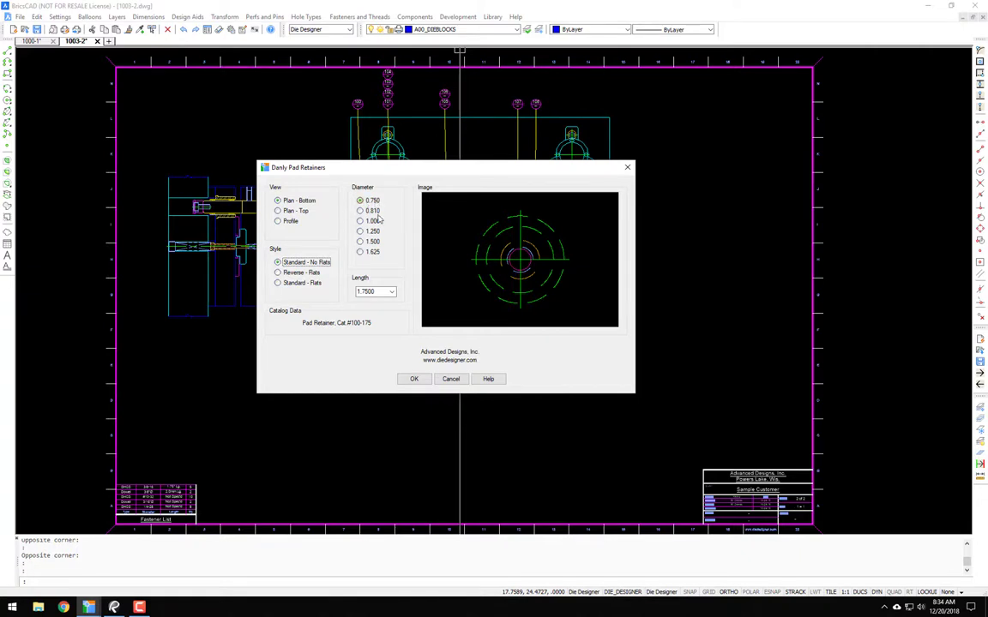
{"action": "double_click", "coordinate": [367, 294]}
{"action": "left_click", "coordinate": [277, 222]}
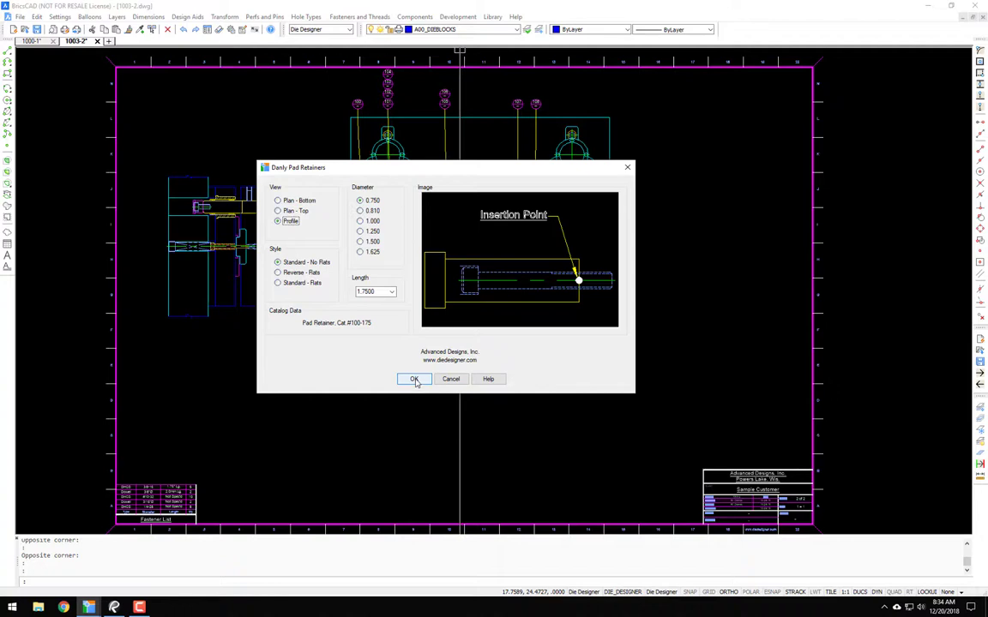
{"action": "left_click", "coordinate": [415, 379]}
Insert the pad retainer using Off Point, 0.625 up from the stripper plate's lower right corner, with its head directed right
{"action": "scroll", "coordinate": [247, 301], "scroll_direction": "up", "scroll_amount": 5}
{"action": "scroll", "coordinate": [246, 304], "scroll_direction": "up", "scroll_amount": 2}
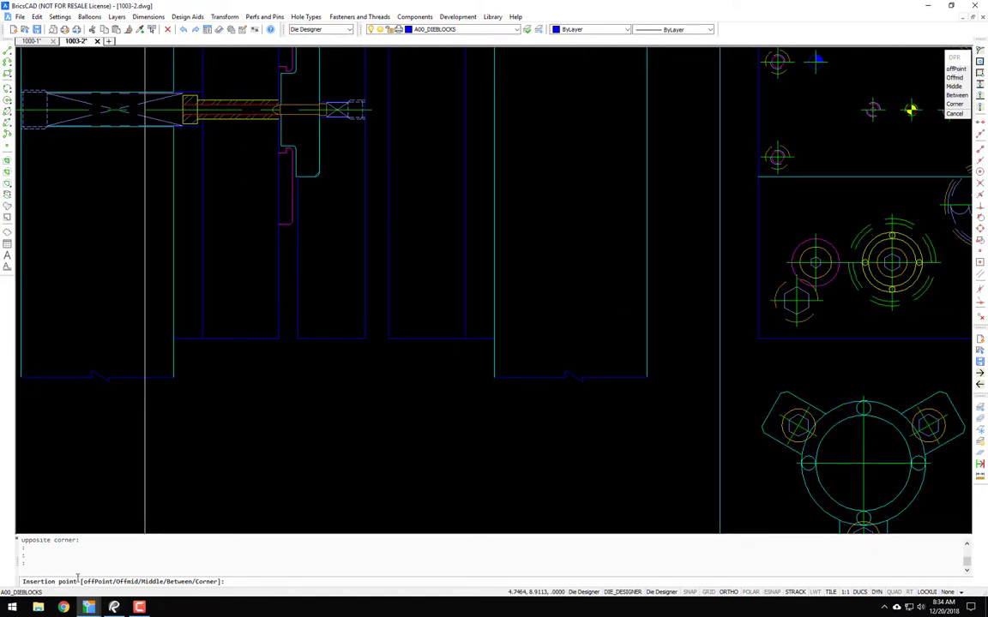
{"action": "right_click", "coordinate": [353, 351]}
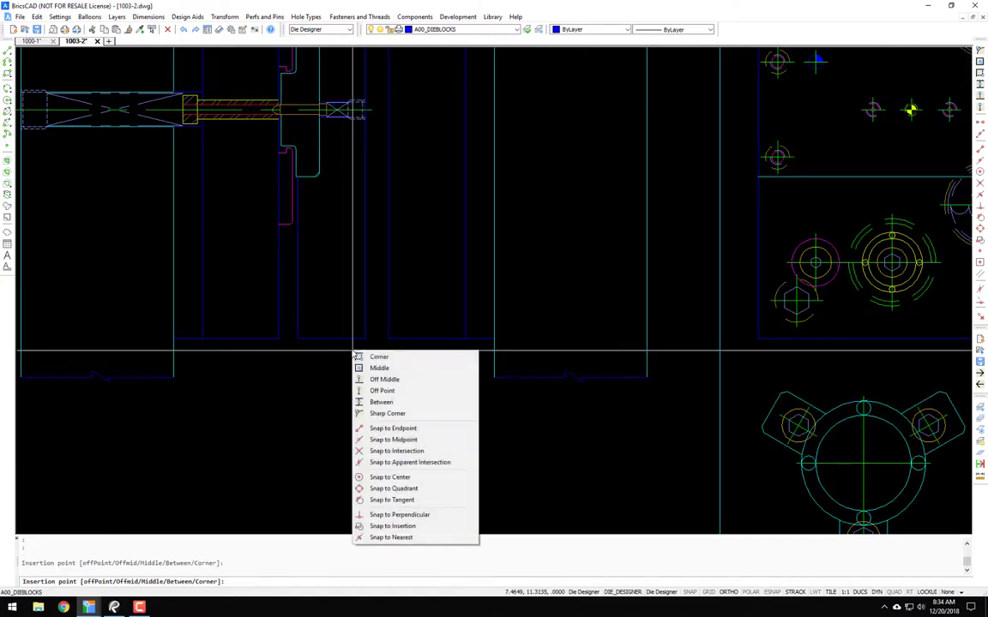
{"action": "left_click", "coordinate": [382, 390]}
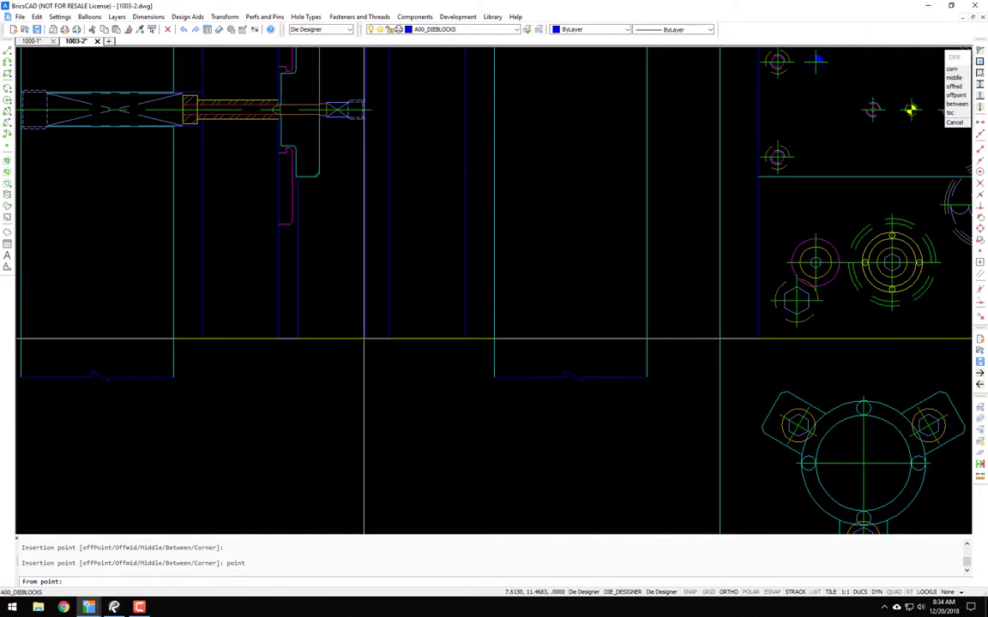
{"action": "left_click", "coordinate": [364, 339]}
{"action": "left_click", "coordinate": [368, 296]}
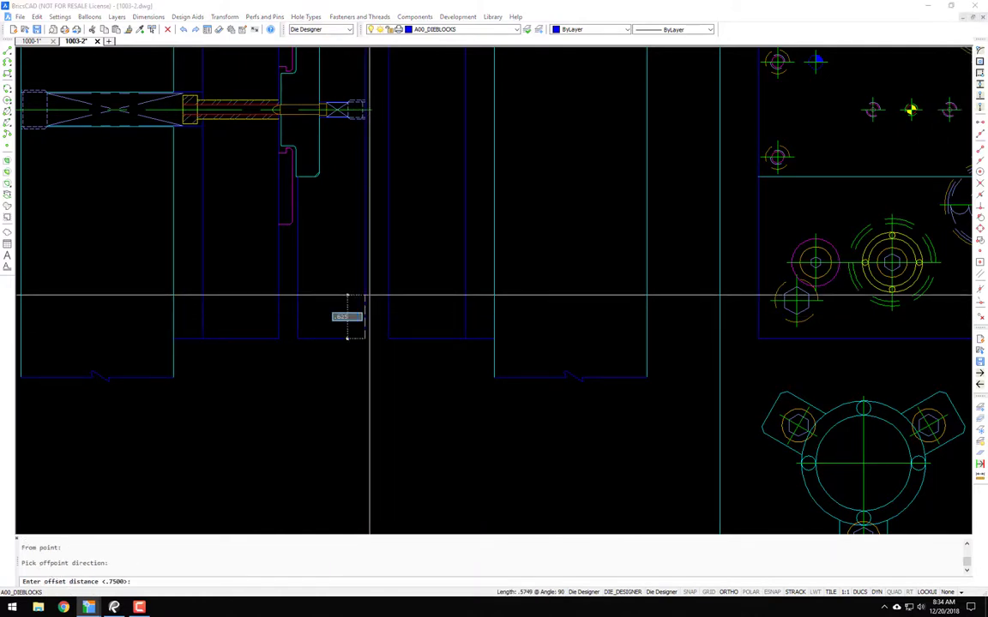
{"action": "type", "text": ".625"}
{"action": "key", "text": "Return"}
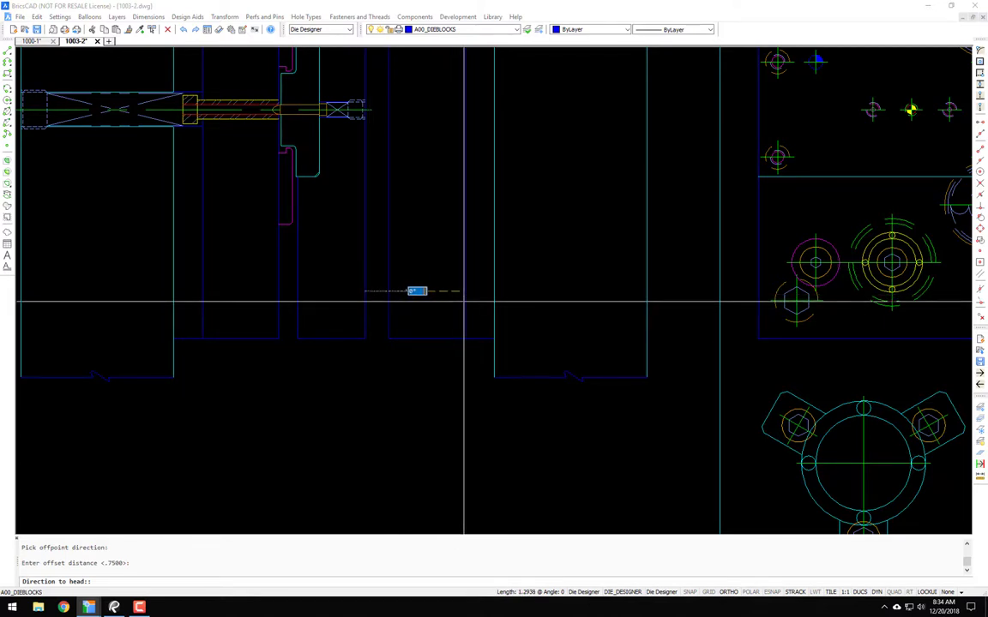
{"action": "left_click", "coordinate": [524, 300]}
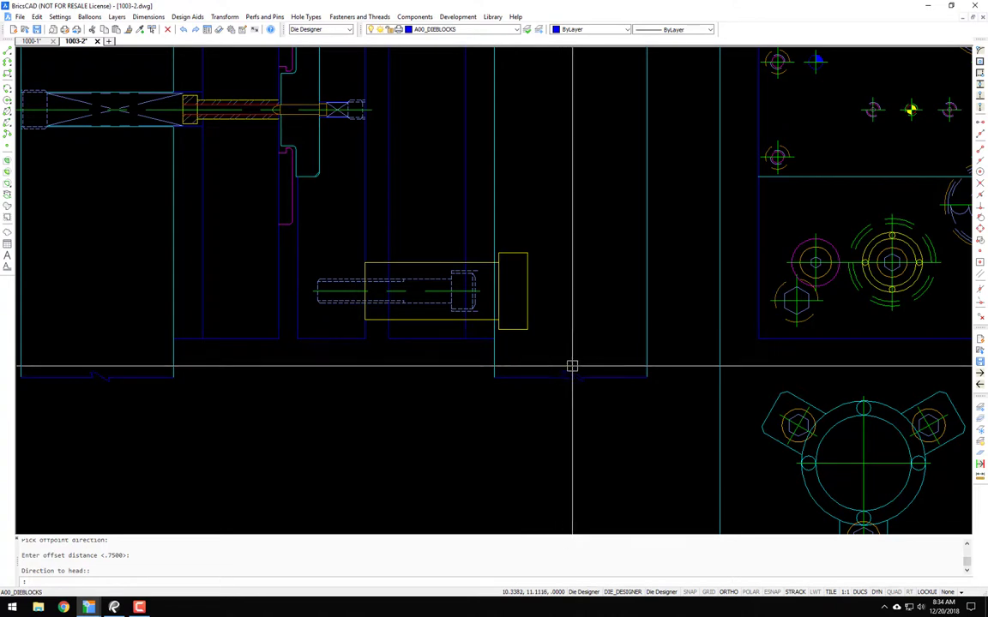
Draw two horizontal die set lines from the retainer head's upper and lower corners to the far edge of the right die shoe
{"action": "scroll", "coordinate": [514, 283], "scroll_direction": "up", "scroll_amount": 4}
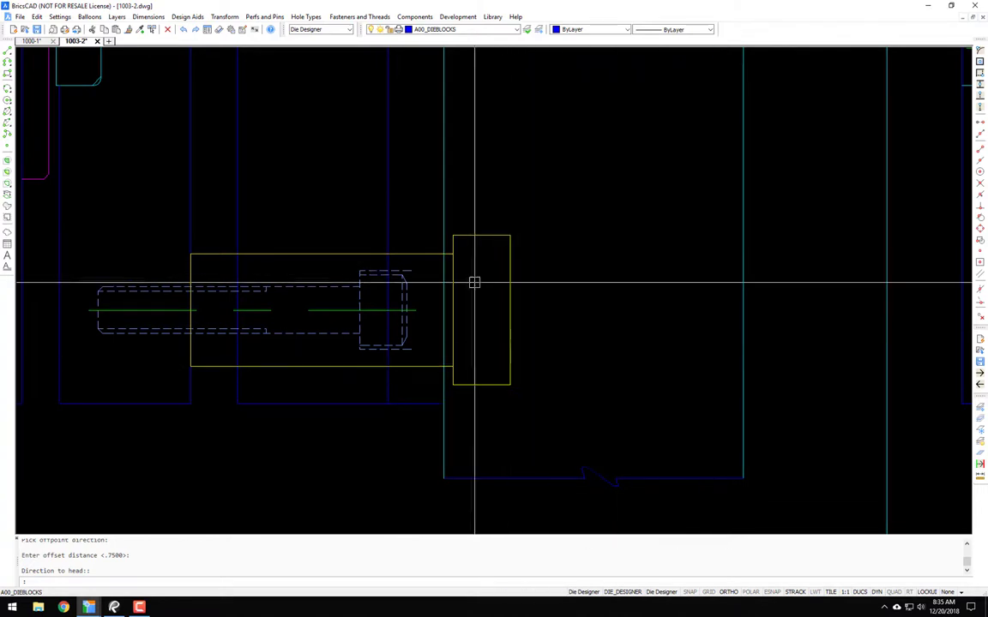
{"action": "double_click", "coordinate": [742, 244]}
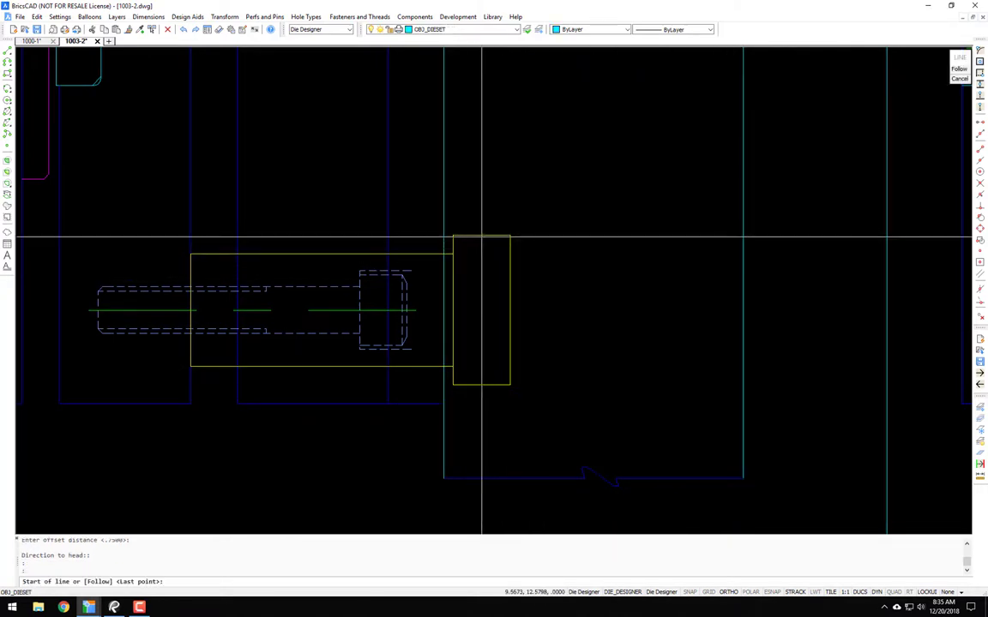
{"action": "left_click", "coordinate": [453, 235]}
{"action": "left_click", "coordinate": [743, 299]}
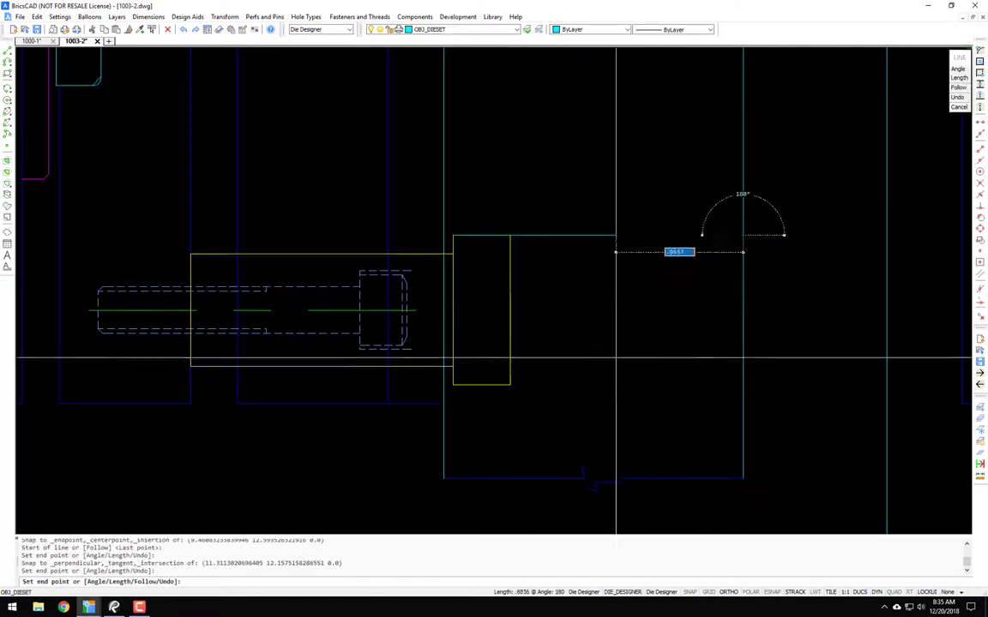
{"action": "key", "text": "Return"}
{"action": "key", "text": "Return"}
{"action": "left_click", "coordinate": [453, 385]}
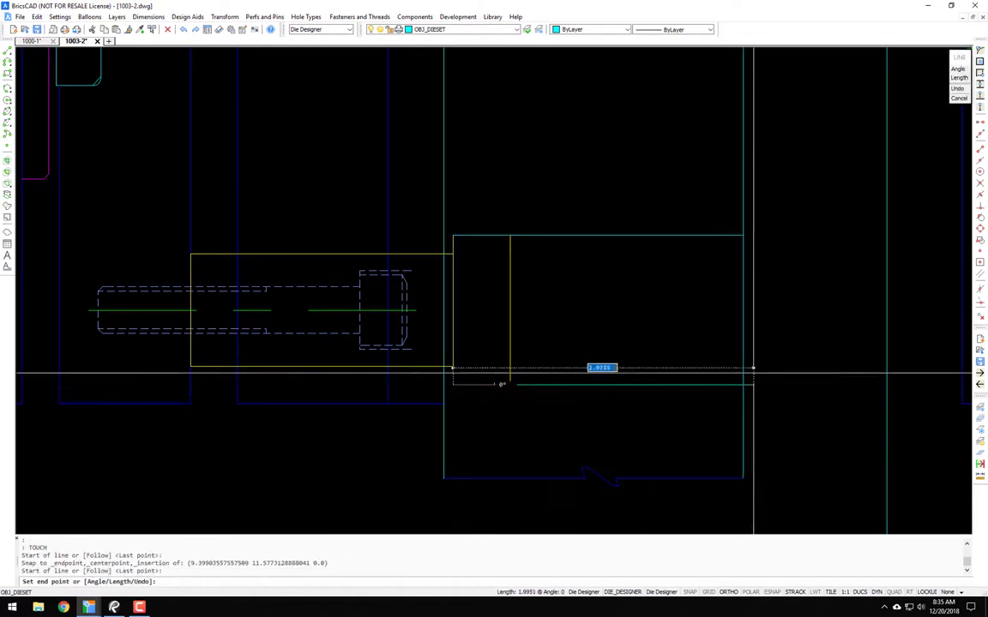
{"action": "left_click", "coordinate": [745, 383]}
{"action": "key", "text": "Return"}
Draw two die block lines along the retainer shank's lower and upper edges, spanning the plates up to the die shoe
{"action": "key", "text": "Return"}
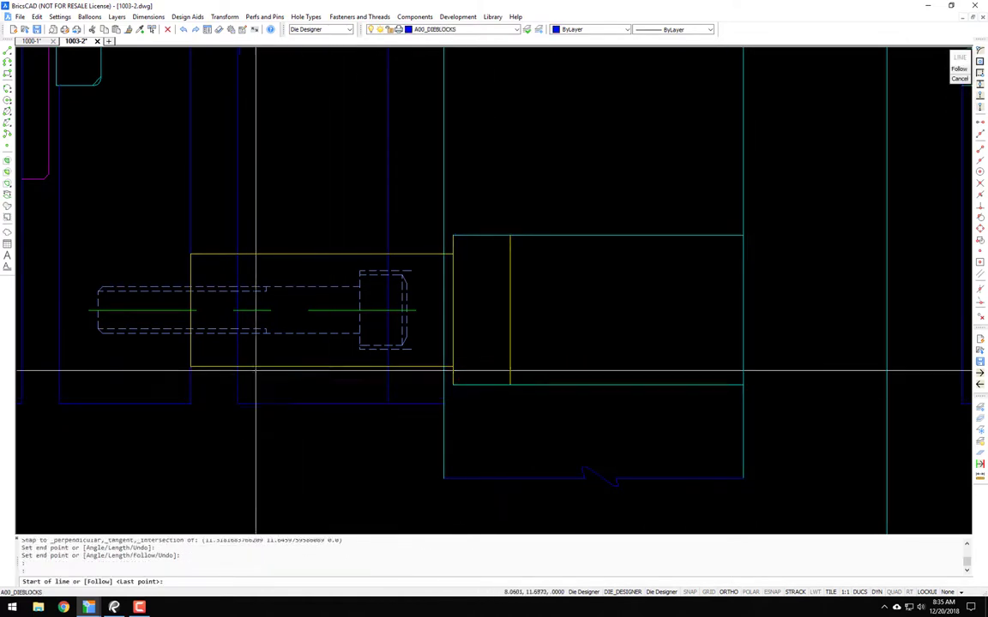
{"action": "left_click", "coordinate": [236, 366]}
{"action": "left_click", "coordinate": [441, 348]}
Offset the four shank and head lines outward by 0.03, erasing the originals, to form clearance around the retainer
{"action": "key", "text": "Return"}
{"action": "key", "text": "Return"}
{"action": "left_click", "coordinate": [238, 235]}
{"action": "left_click", "coordinate": [443, 236]}
{"action": "type", "text": "11"}
{"action": "key", "text": "Return"}
{"action": "key", "text": "Return"}
{"action": "left_click", "coordinate": [364, 254]}
{"action": "left_click", "coordinate": [390, 234]}
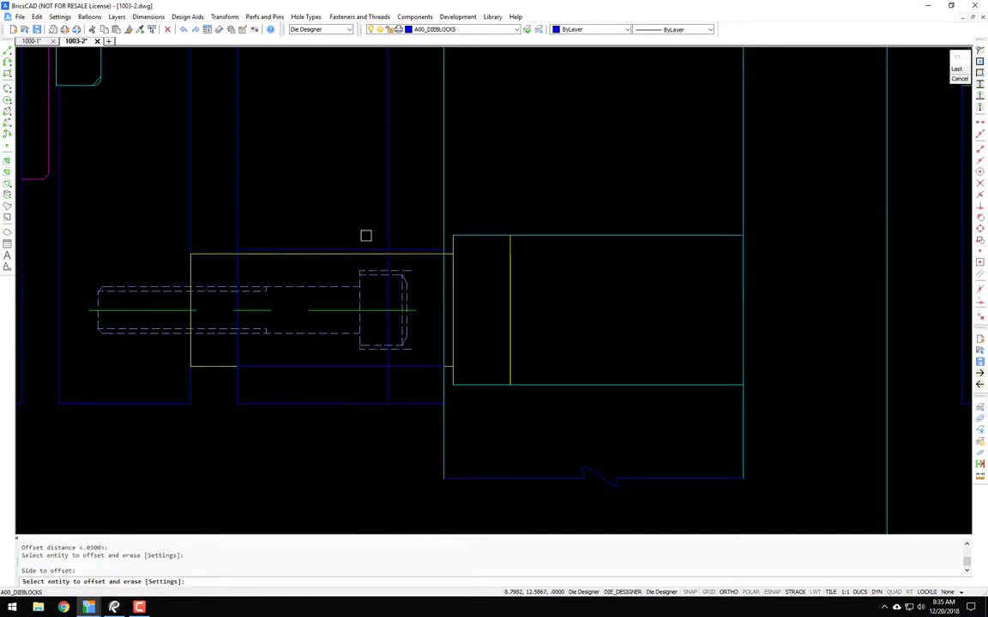
{"action": "left_click", "coordinate": [529, 235]}
{"action": "left_click", "coordinate": [535, 227]}
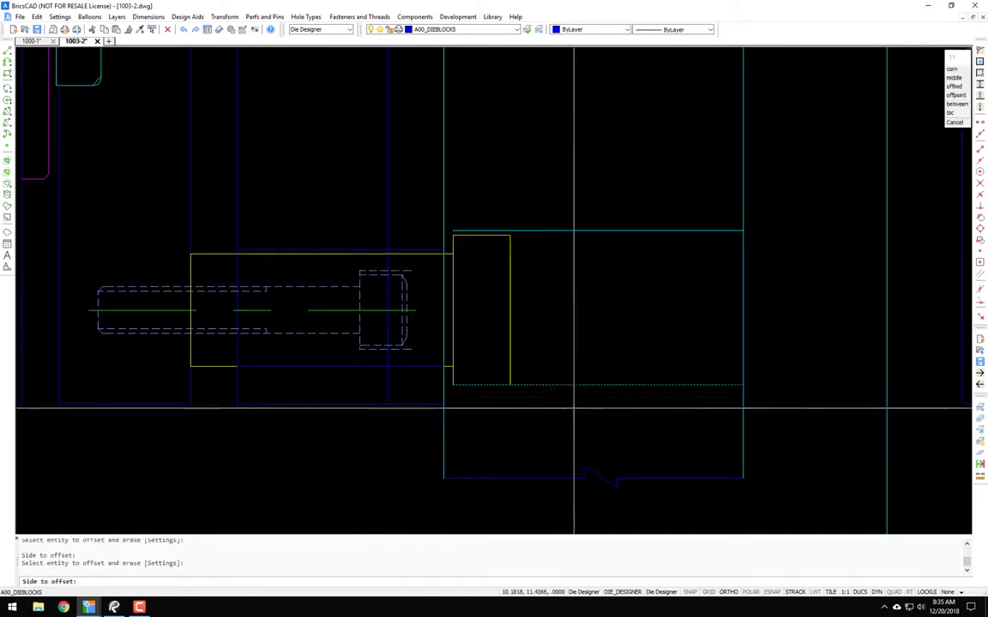
{"action": "left_click", "coordinate": [404, 367]}
{"action": "left_click", "coordinate": [420, 388]}
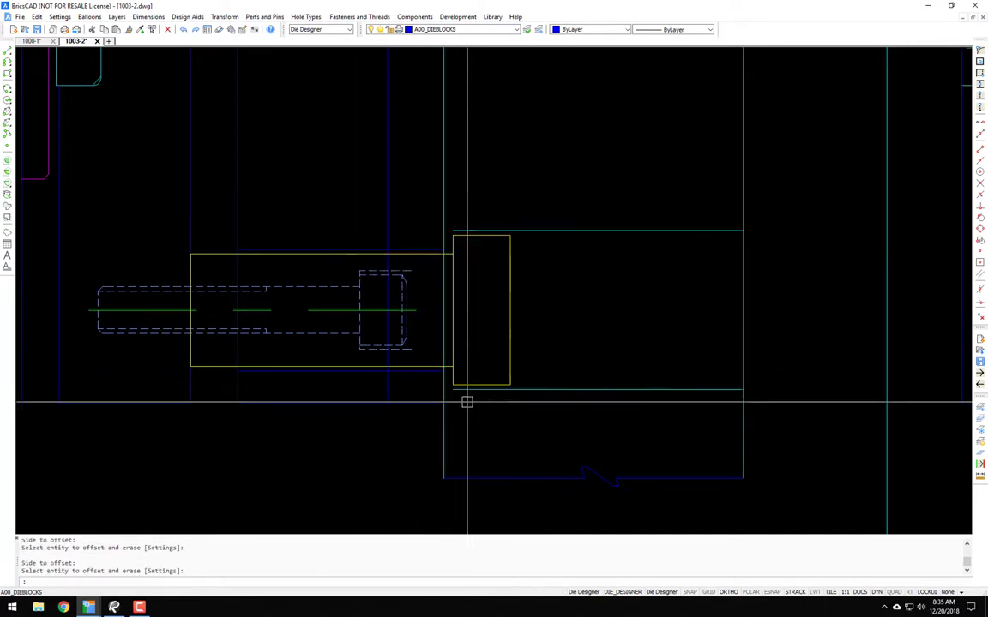
Extend the two head clearance lines to the near edge of the right die shoe
{"action": "type", "text": "ex"}
{"action": "key", "text": "Return"}
{"action": "key", "text": "Return"}
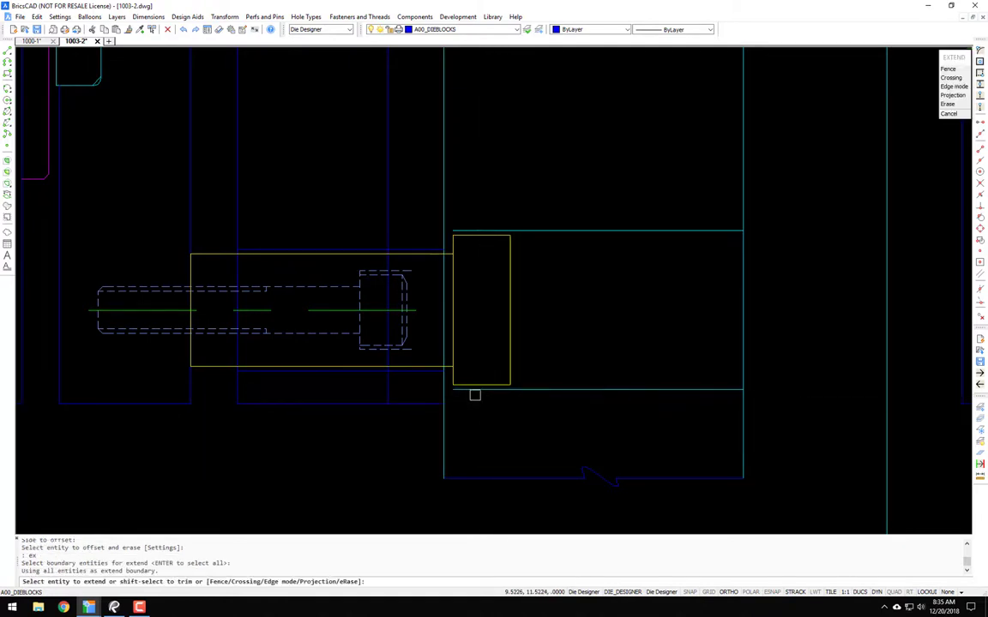
{"action": "left_click", "coordinate": [472, 391]}
{"action": "left_click", "coordinate": [473, 228]}
{"action": "key", "text": "Return"}
Trim the plate and die shoe edges crossing the retainer shank, using its two clearance lines as cutting boundaries
{"action": "type", "text": "t"}
{"action": "key", "text": "Return"}
{"action": "left_click", "coordinate": [424, 250]}
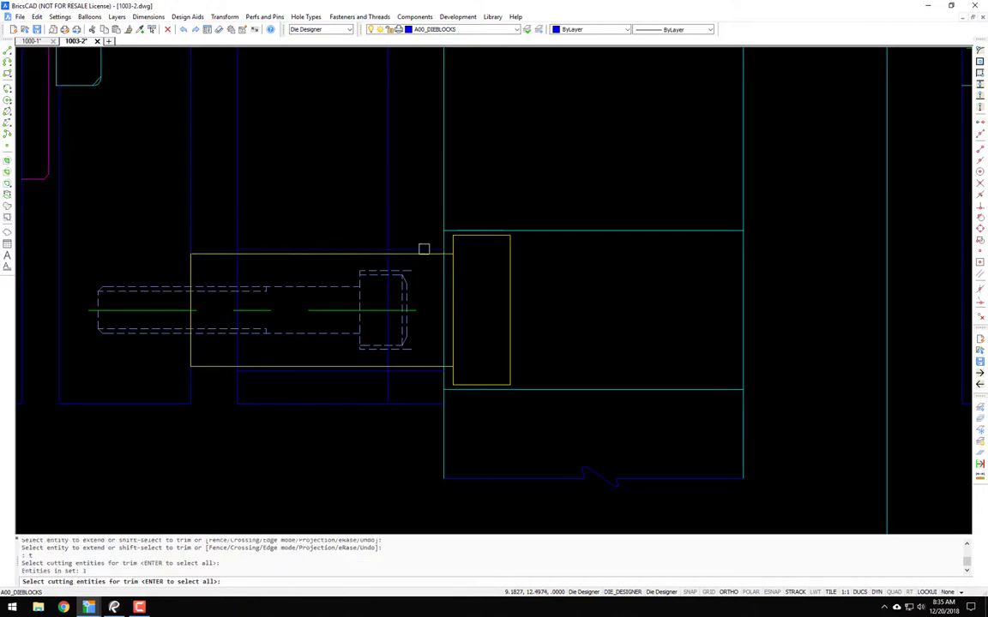
{"action": "left_click", "coordinate": [438, 363]}
{"action": "key", "text": "Return"}
{"action": "left_click", "coordinate": [443, 350]}
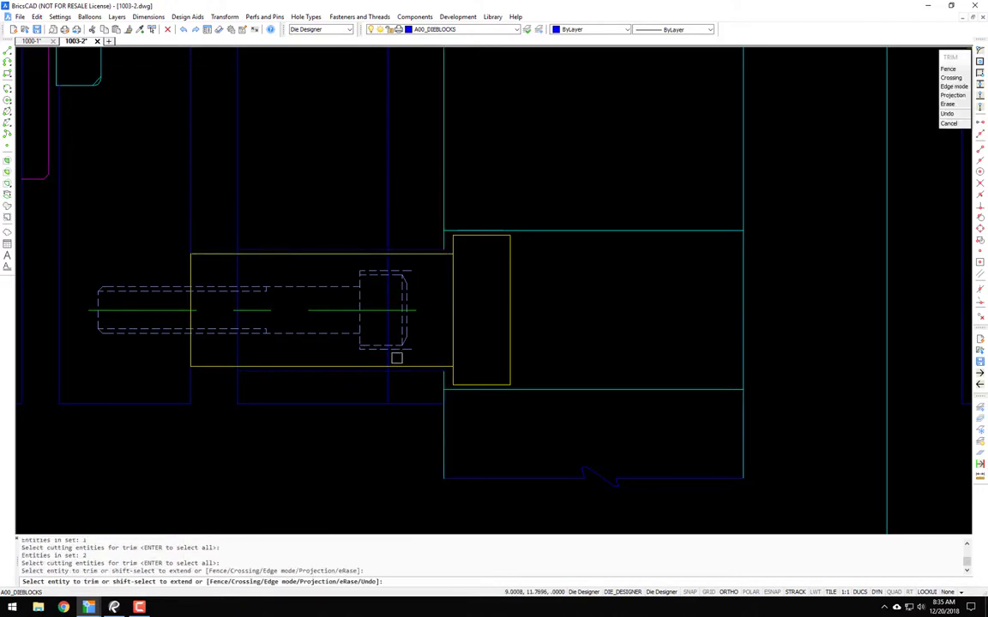
{"action": "left_click", "coordinate": [240, 356]}
{"action": "key", "text": "Return"}
Measure the horizontal distance between the retainer head's inner face and the near edge of the right die shoe
{"action": "scroll", "coordinate": [549, 378], "scroll_direction": "down", "scroll_amount": 2}
{"action": "scroll", "coordinate": [518, 377], "scroll_direction": "up", "scroll_amount": 2}
{"action": "scroll", "coordinate": [518, 377], "scroll_direction": "up", "scroll_amount": 1}
{"action": "type", "text": "di"}
{"action": "key", "text": "Return"}
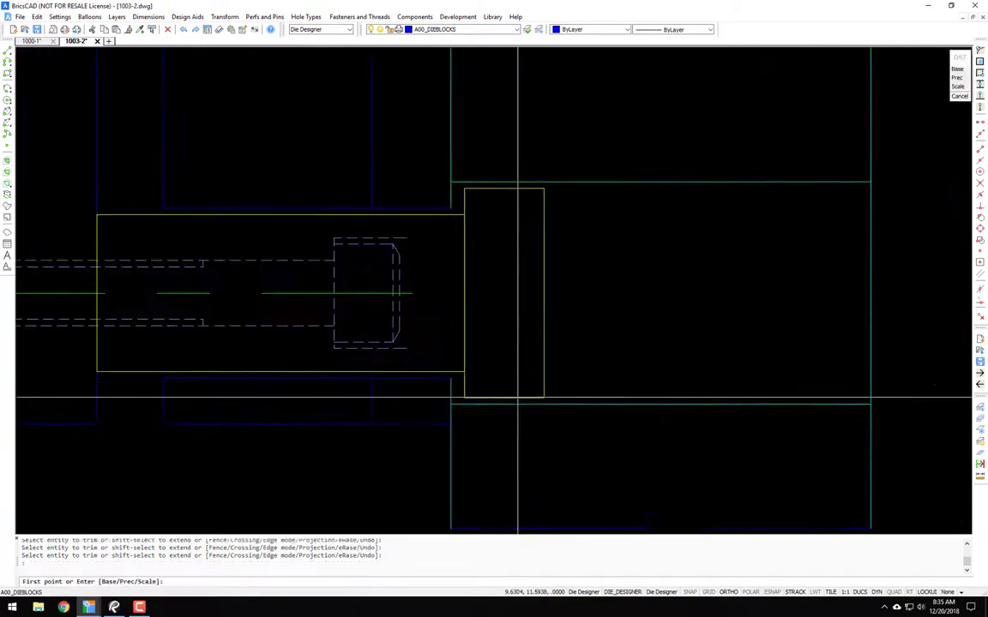
{"action": "scroll", "coordinate": [470, 397], "scroll_direction": "up", "scroll_amount": 3}
{"action": "left_click", "coordinate": [449, 402]}
{"action": "left_click", "coordinate": [413, 402]}
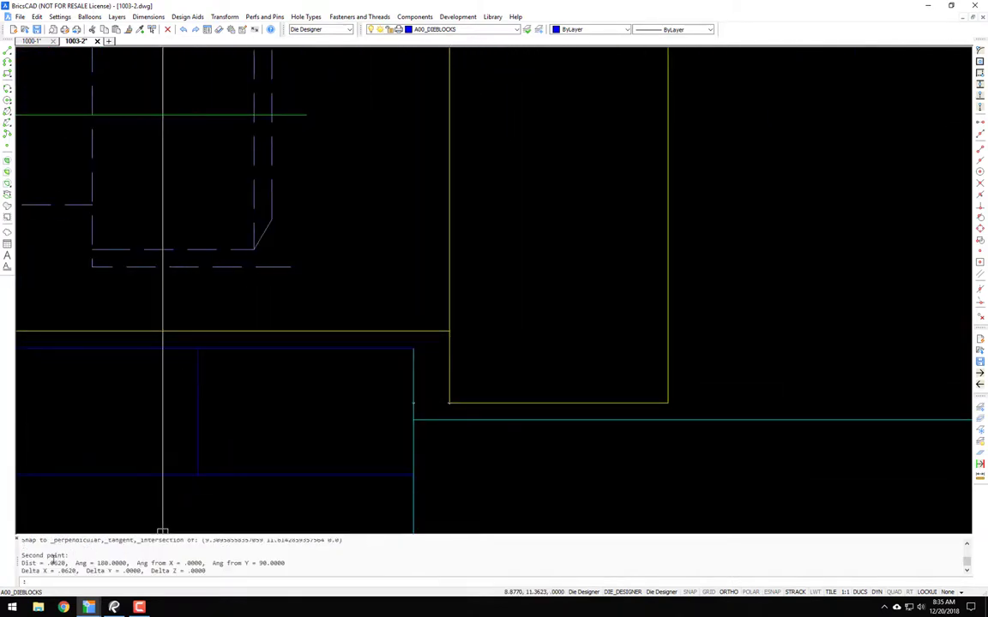
Insert a bottom-plan Danly standard no-flats retainer, 0.750 diameter by 1.7500 long, 0.625 above the midpoint of the die plate's lower edge
{"action": "scroll", "coordinate": [188, 481], "scroll_direction": "down", "scroll_amount": 8}
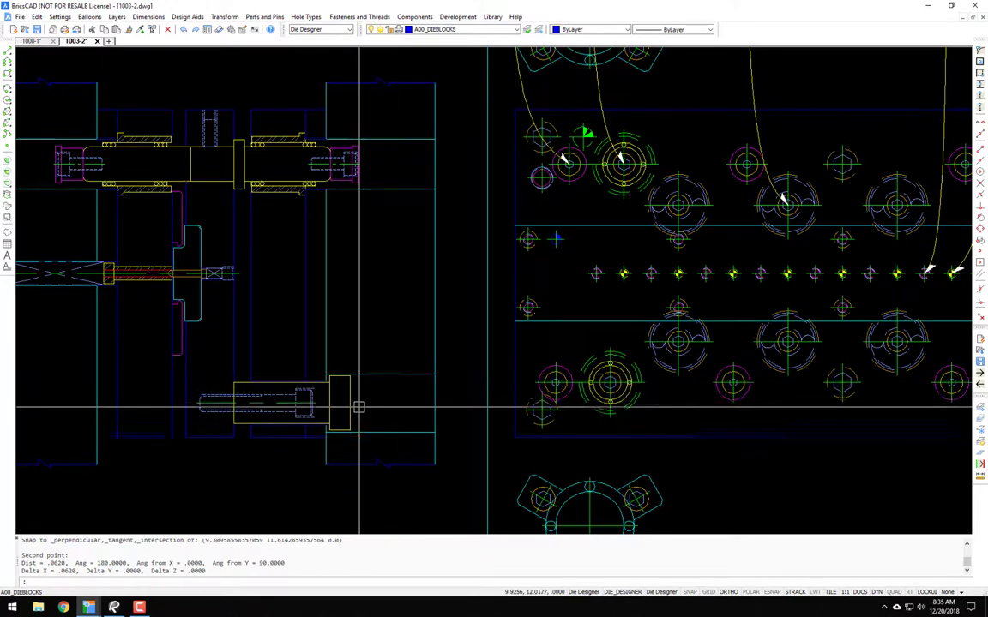
{"action": "scroll", "coordinate": [359, 407], "scroll_direction": "up", "scroll_amount": 2}
{"action": "scroll", "coordinate": [426, 393], "scroll_direction": "down", "scroll_amount": 3}
{"action": "mouse_move", "coordinate": [507, 394]}
{"action": "middle_mouse_down"}
{"action": "mouse_move", "coordinate": [232, 376]}
{"action": "mouse_move", "coordinate": [374, 375]}
{"action": "mouse_move", "coordinate": [337, 375]}
{"action": "middle_mouse_up"}
{"action": "middle_click_drag", "start_coordinate": [609, 408], "coordinate": [396, 410]}
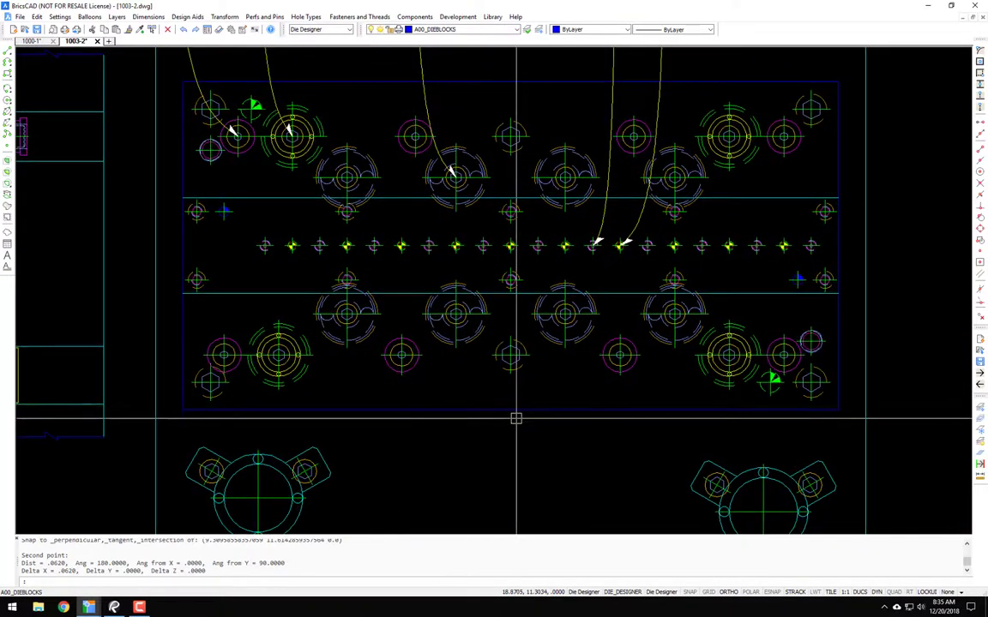
{"action": "left_click", "coordinate": [420, 17]}
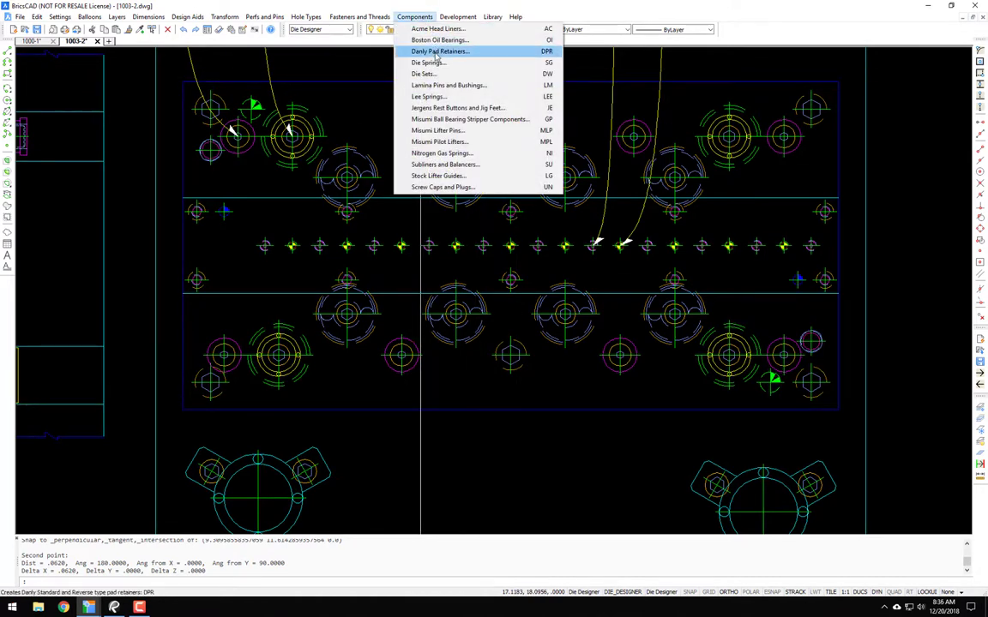
{"action": "left_click", "coordinate": [437, 52]}
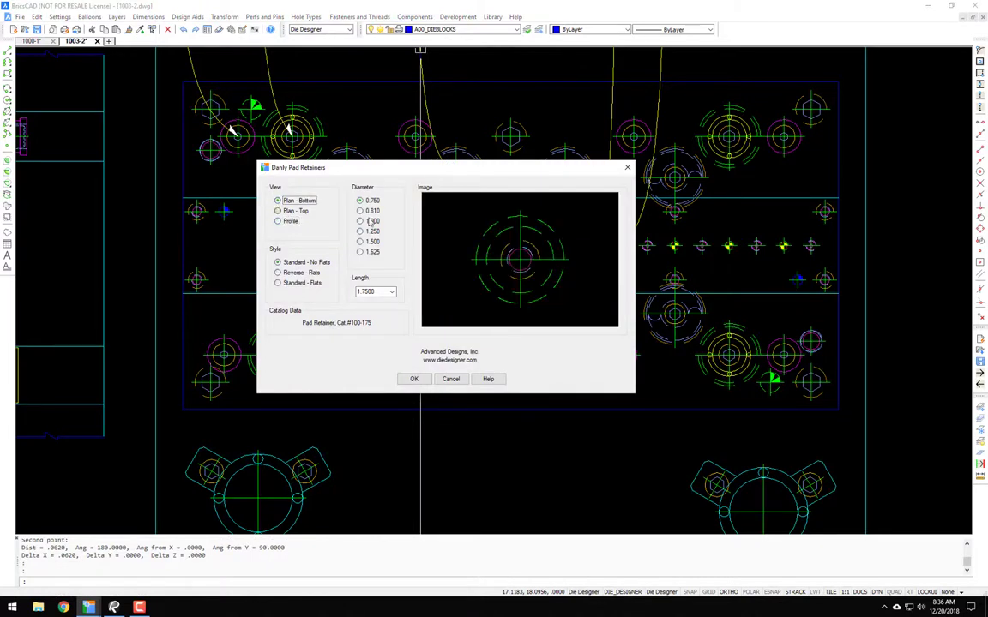
{"action": "left_click", "coordinate": [415, 379]}
{"action": "right_click", "coordinate": [556, 394], "text": "shift"}
{"action": "left_click", "coordinate": [587, 421]}
{"action": "left_click", "coordinate": [511, 409]}
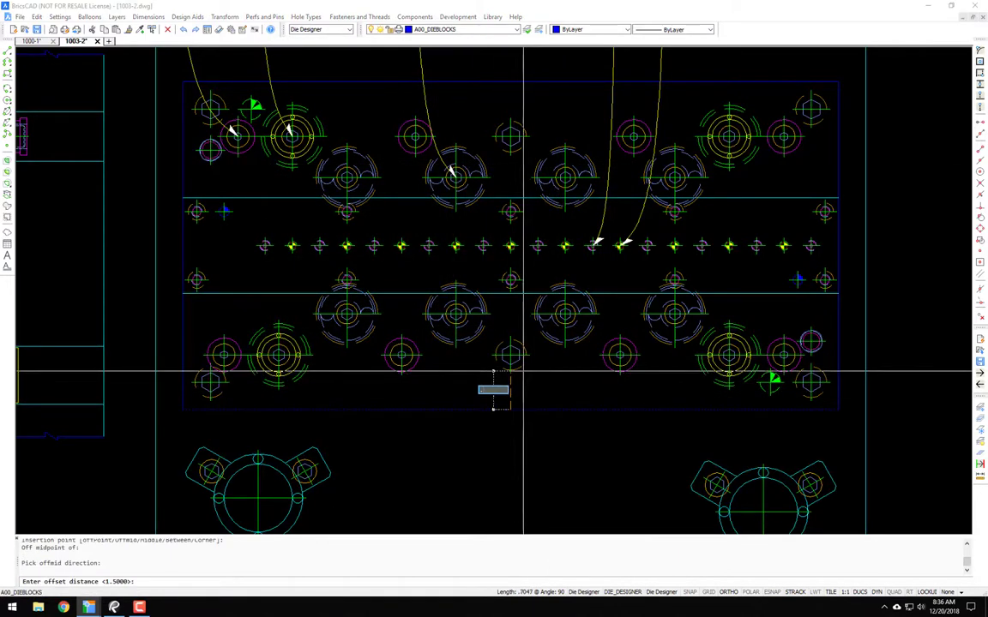
{"action": "key", "text": "Return"}
Copy the lower middle retainer from its center horizontally to both sides, aligned beneath the two outer springs
{"action": "scroll", "coordinate": [523, 371], "scroll_direction": "up", "scroll_amount": 3}
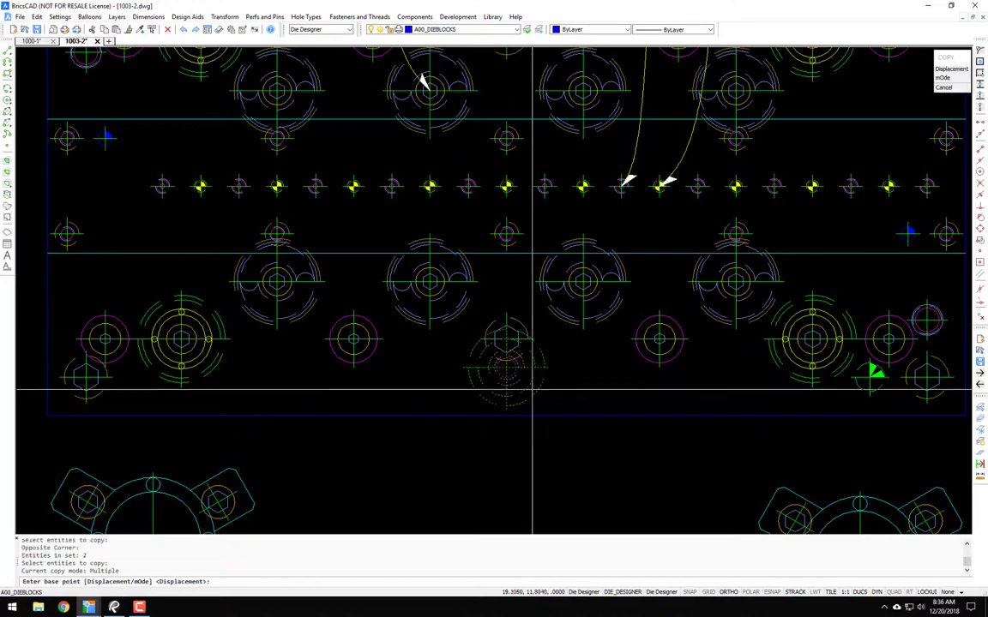
{"action": "left_click", "coordinate": [508, 367]}
{"action": "scroll", "coordinate": [507, 378], "scroll_direction": "up", "scroll_amount": 3}
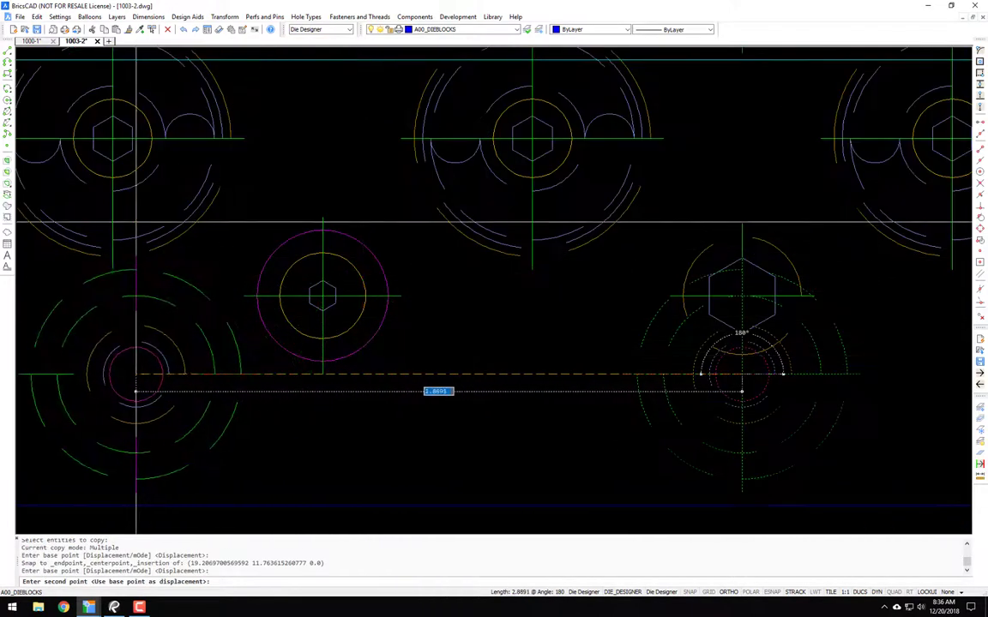
{"action": "left_click", "coordinate": [114, 221]}
{"action": "scroll", "coordinate": [429, 253], "scroll_direction": "down", "scroll_amount": 4}
{"action": "scroll", "coordinate": [664, 248], "scroll_direction": "up", "scroll_amount": 4}
{"action": "left_click", "coordinate": [828, 238]}
{"action": "key", "text": "Return"}
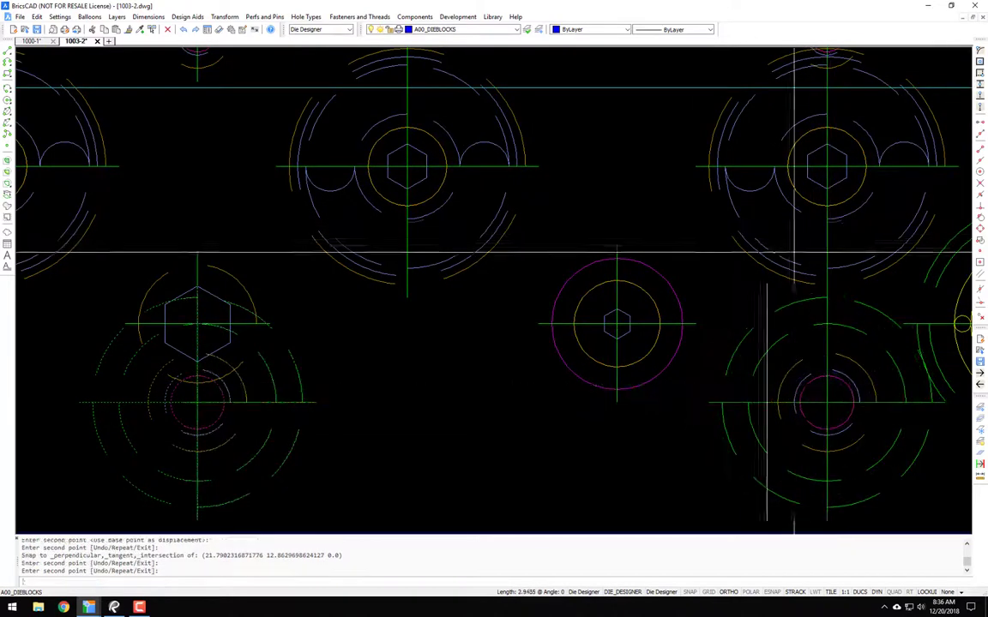
Erase the original retainer at the middle of the plate's lower edge
{"action": "scroll", "coordinate": [660, 294], "scroll_direction": "down", "scroll_amount": 4}
{"action": "type", "text": "e"}
{"action": "key", "text": "Return"}
{"action": "left_click", "coordinate": [556, 348]}
Insert another plan-view Danly retainer 0.625 below the midpoint of the die plate's upper edge
{"action": "scroll", "coordinate": [417, 364], "scroll_direction": "down", "scroll_amount": 3}
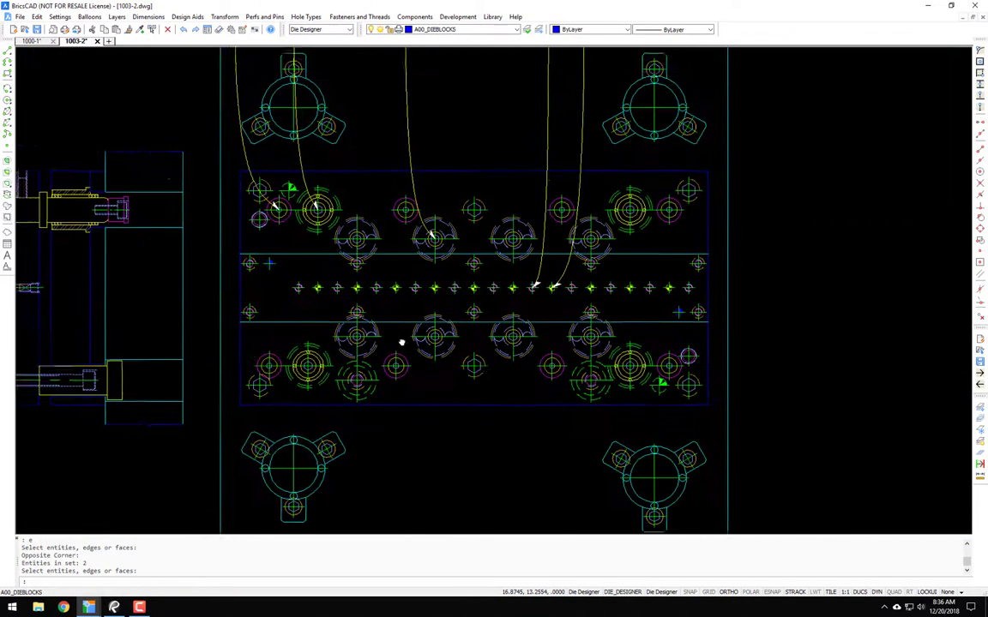
{"action": "scroll", "coordinate": [397, 364], "scroll_direction": "up", "scroll_amount": 2}
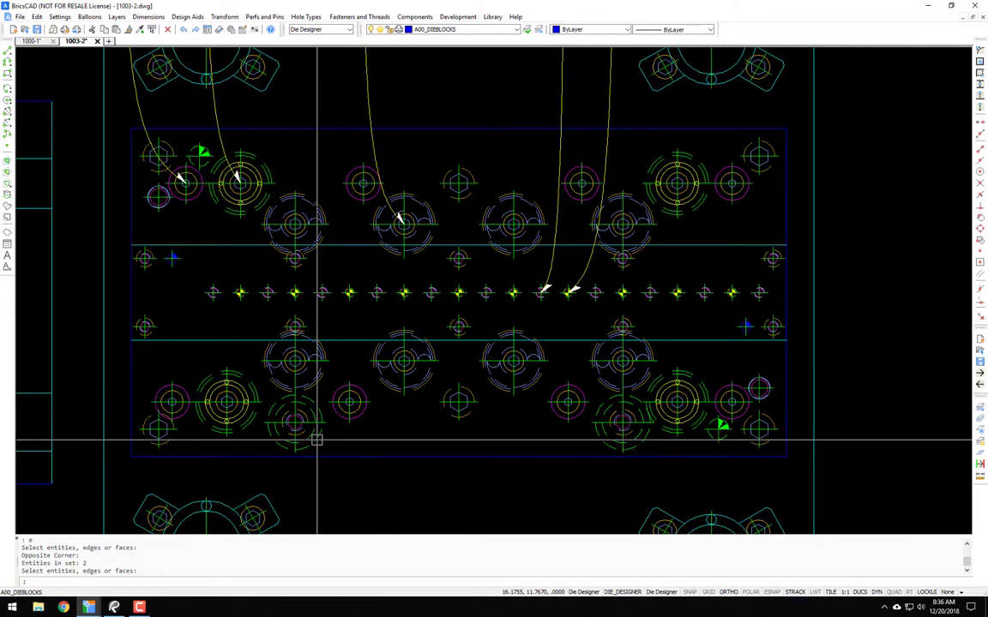
{"action": "key", "text": "Return"}
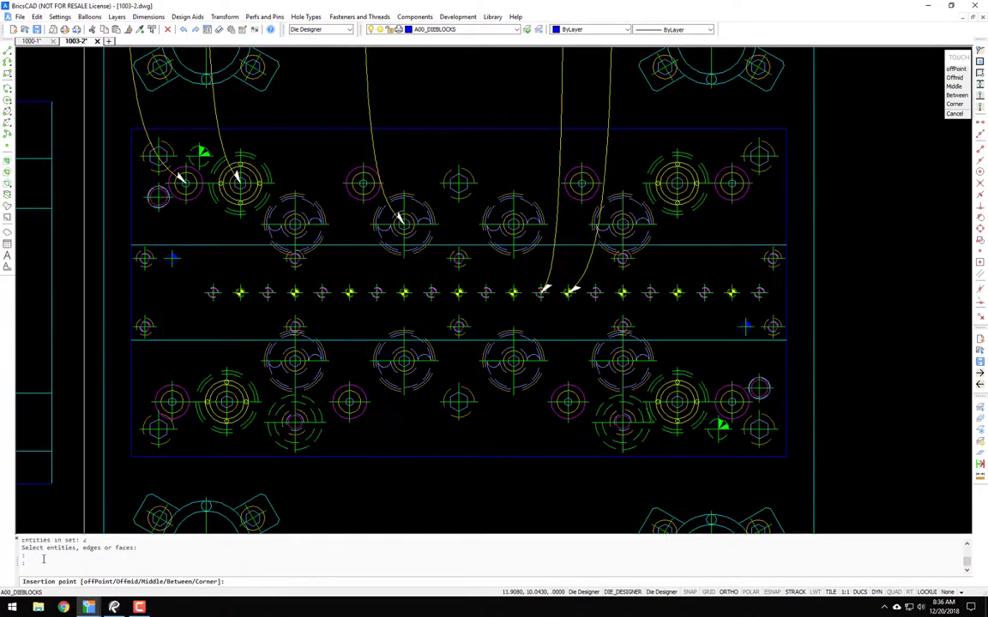
{"action": "right_click", "coordinate": [503, 136]}
{"action": "left_click", "coordinate": [533, 167]}
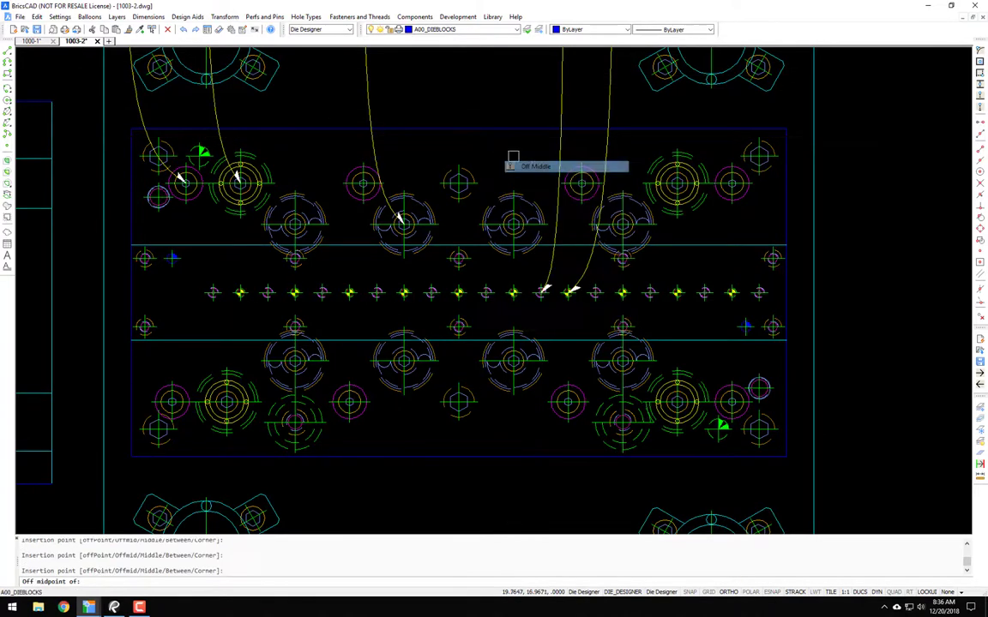
{"action": "left_click", "coordinate": [467, 131]}
{"action": "left_click", "coordinate": [466, 156]}
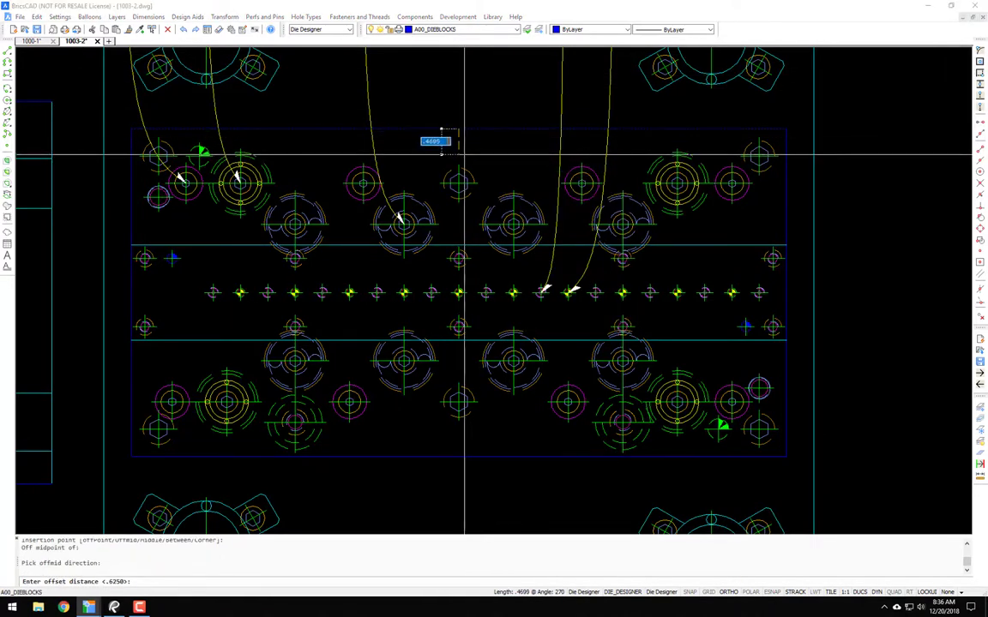
{"action": "key", "text": "Return"}
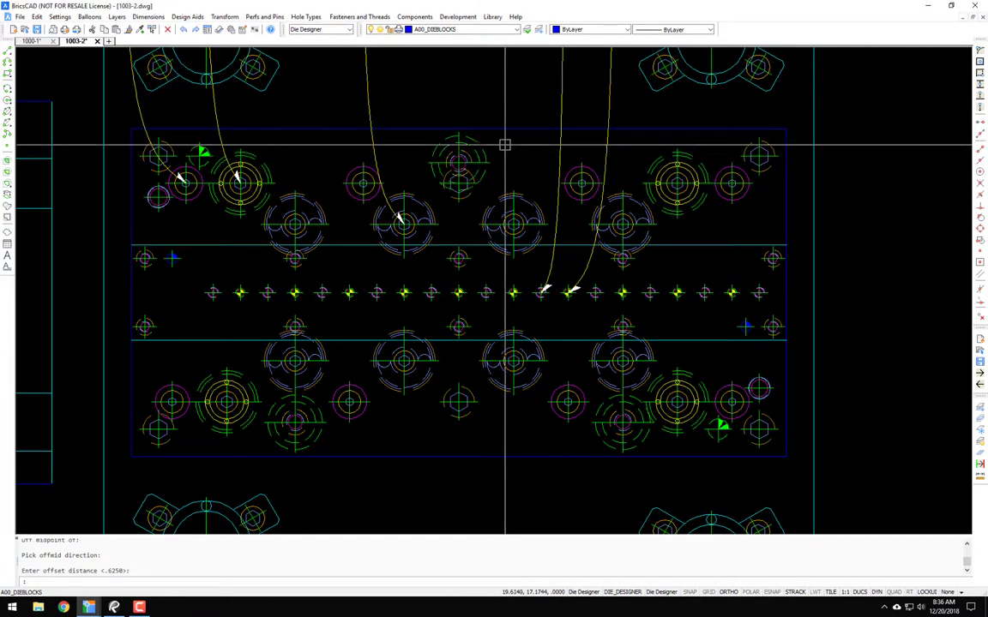
Copy the upper middle retainer horizontally to both sides, aligned with the outer springs and the two lower retainers
{"action": "type", "text": "c"}
{"action": "key", "text": "Return"}
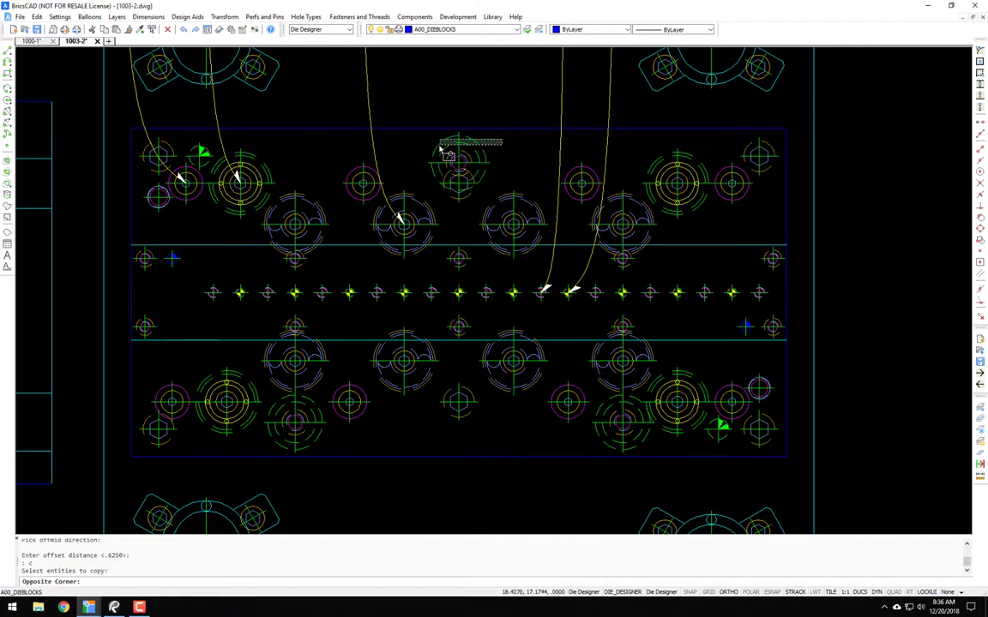
{"action": "key", "text": "Return"}
{"action": "left_click", "coordinate": [479, 144]}
{"action": "scroll", "coordinate": [296, 434], "scroll_direction": "up", "scroll_amount": 3}
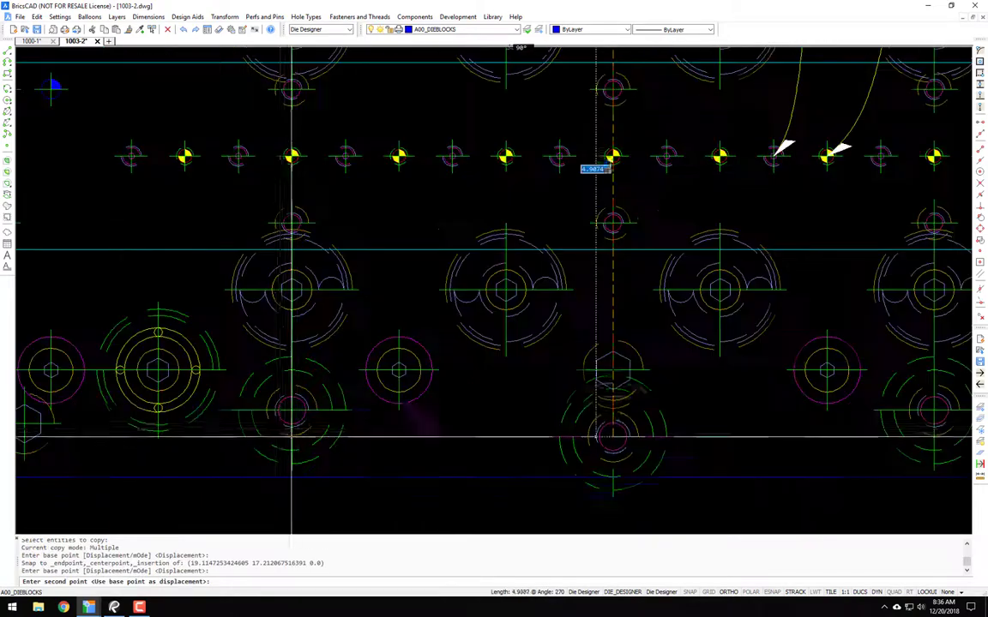
{"action": "scroll", "coordinate": [292, 394], "scroll_direction": "up", "scroll_amount": 4}
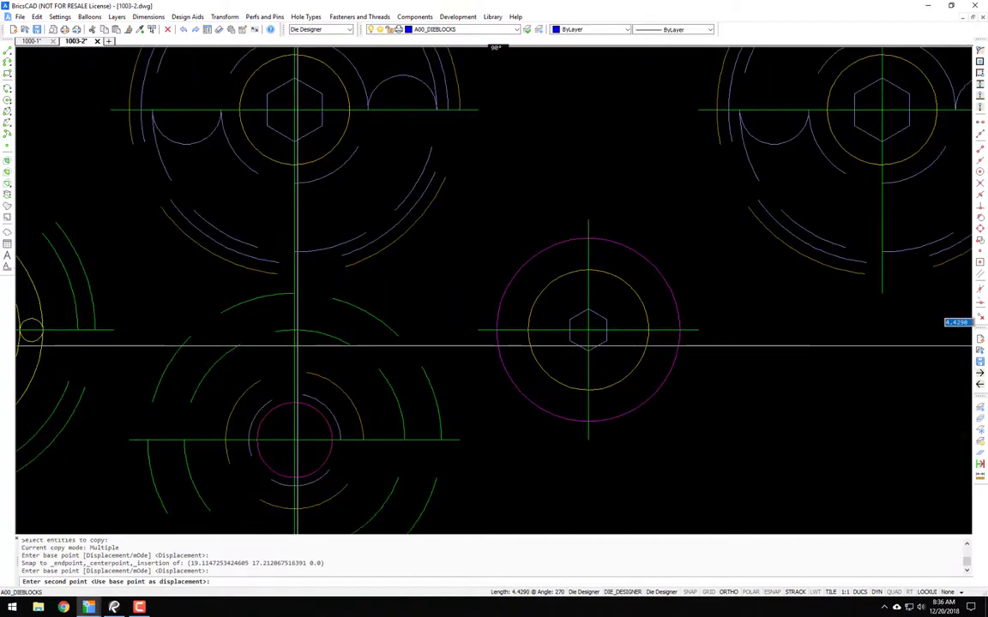
{"action": "left_click", "coordinate": [322, 337]}
{"action": "scroll", "coordinate": [326, 336], "scroll_direction": "down", "scroll_amount": 5}
{"action": "scroll", "coordinate": [629, 334], "scroll_direction": "up", "scroll_amount": 4}
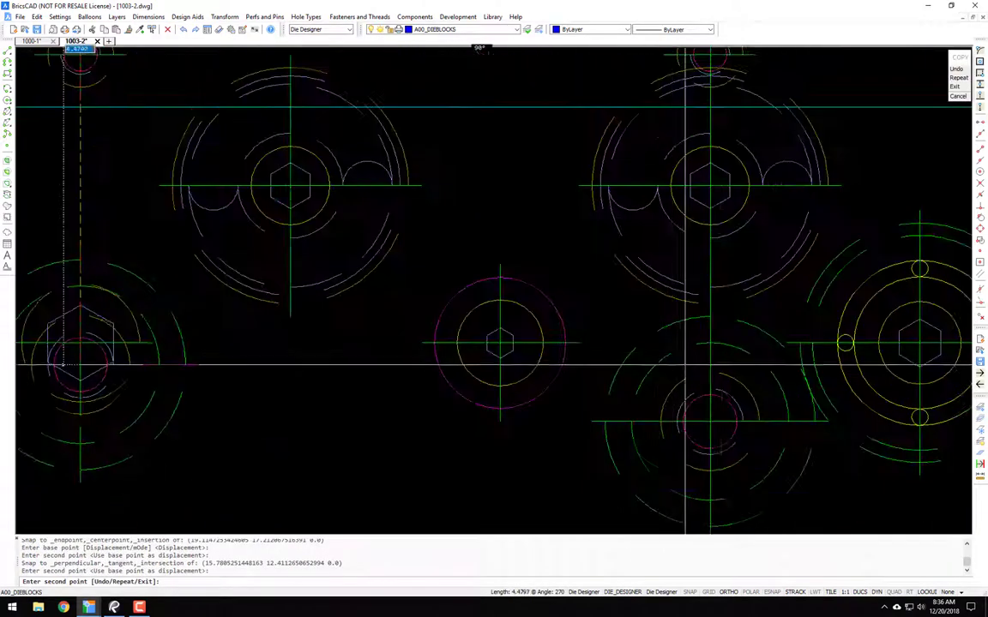
{"action": "left_click", "coordinate": [710, 354]}
{"action": "key", "text": "Return"}
{"action": "scroll", "coordinate": [676, 353], "scroll_direction": "down", "scroll_amount": 4}
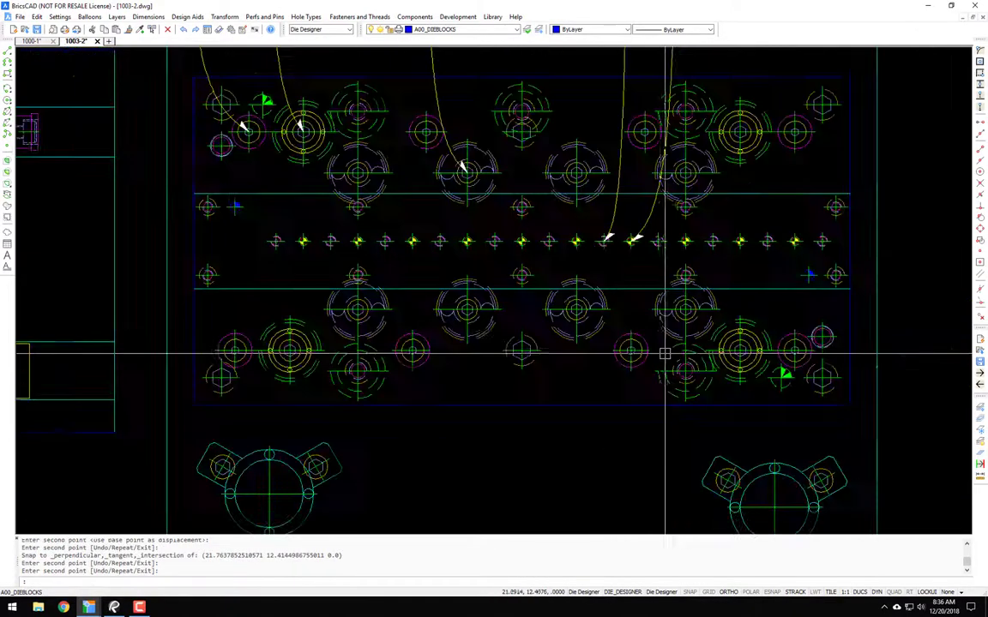
Erase the original retainer at the middle of the plate's upper edge by reusing the previous selection
{"action": "middle_click_drag", "start_coordinate": [603, 245], "coordinate": [569, 287]}
{"action": "type", "text": "e"}
{"action": "key", "text": "Return"}
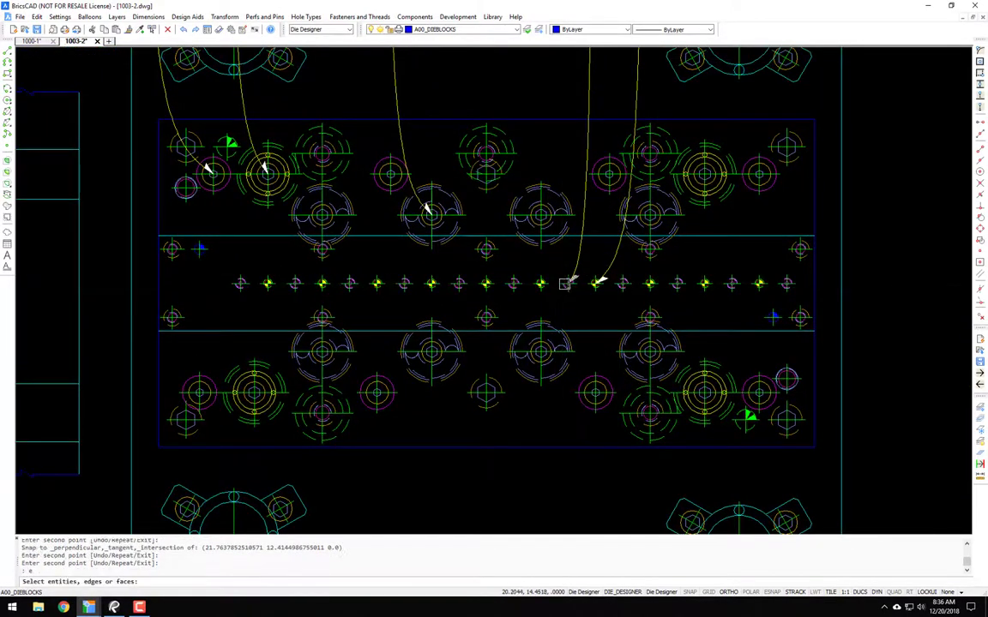
{"action": "type", "text": "p"}
{"action": "key", "text": "Return"}
Start detail balloon 109 with its leader arrow at the center of the upper-right retainer
{"action": "scroll", "coordinate": [562, 282], "scroll_direction": "down", "scroll_amount": 3}
{"action": "scroll", "coordinate": [599, 228], "scroll_direction": "up", "scroll_amount": 2}
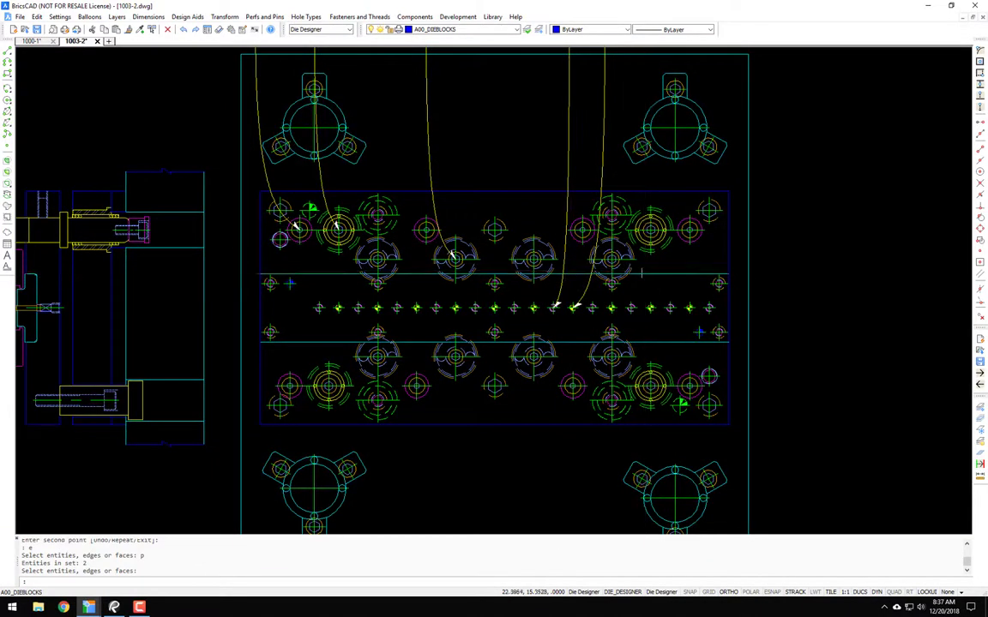
{"action": "mouse_move", "coordinate": [600, 275]}
{"action": "middle_mouse_down"}
{"action": "mouse_move", "coordinate": [595, 297]}
{"action": "mouse_move", "coordinate": [556, 325]}
{"action": "mouse_move", "coordinate": [548, 280]}
{"action": "mouse_move", "coordinate": [532, 352]}
{"action": "middle_mouse_up"}
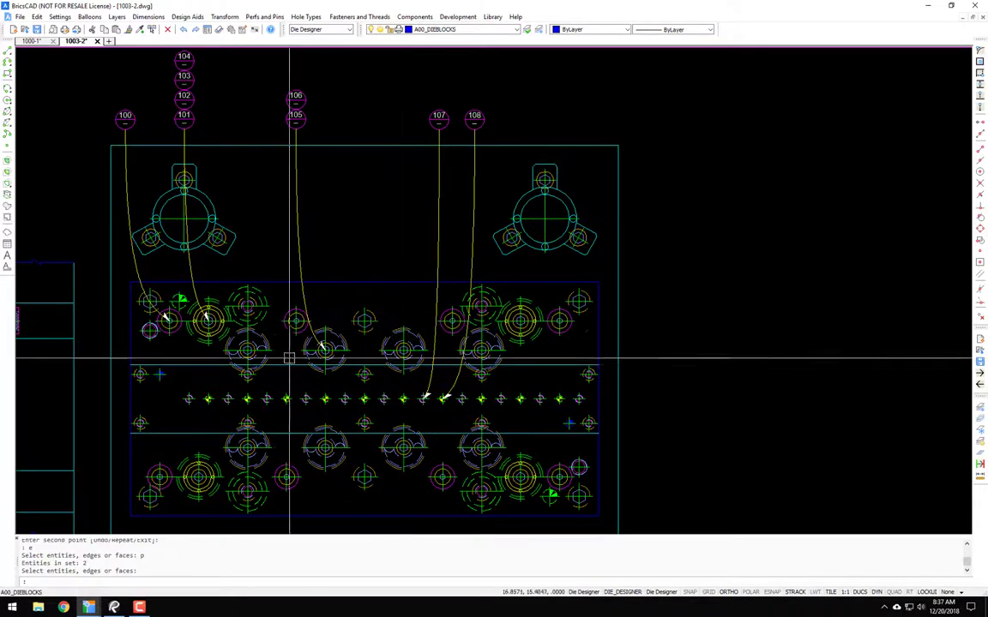
{"action": "middle_click_drag", "start_coordinate": [424, 381], "coordinate": [457, 339]}
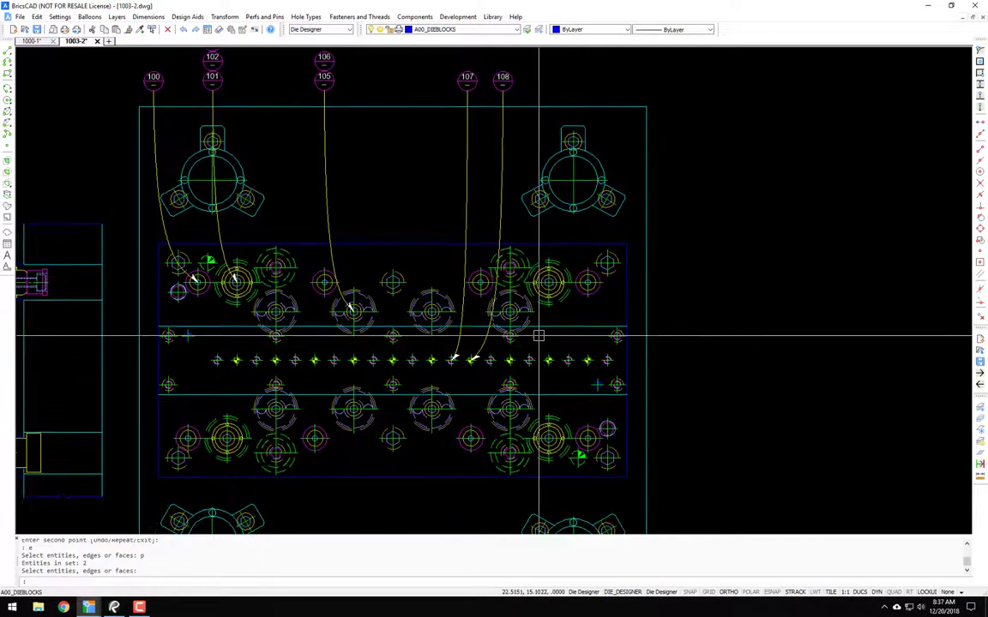
{"action": "mouse_move", "coordinate": [542, 324]}
{"action": "middle_mouse_down"}
{"action": "mouse_move", "coordinate": [493, 352]}
{"action": "mouse_move", "coordinate": [430, 370]}
{"action": "mouse_move", "coordinate": [430, 360]}
{"action": "middle_mouse_up"}
{"action": "scroll", "coordinate": [429, 343], "scroll_direction": "up", "scroll_amount": 2}
{"action": "scroll", "coordinate": [430, 338], "scroll_direction": "down", "scroll_amount": 3}
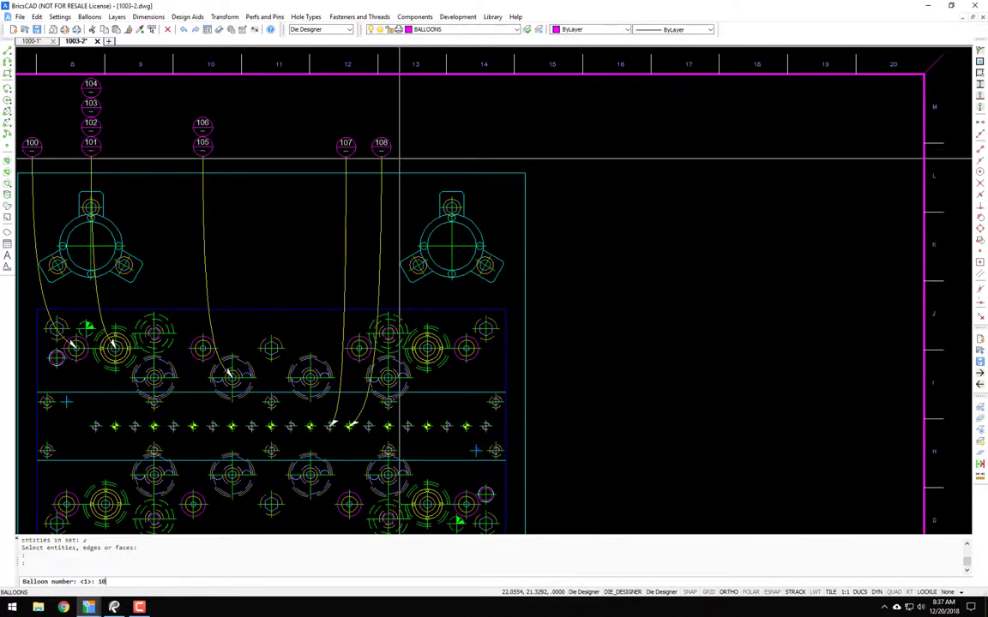
{"action": "key", "text": "Return"}
{"action": "scroll", "coordinate": [408, 331], "scroll_direction": "up", "scroll_amount": 4}
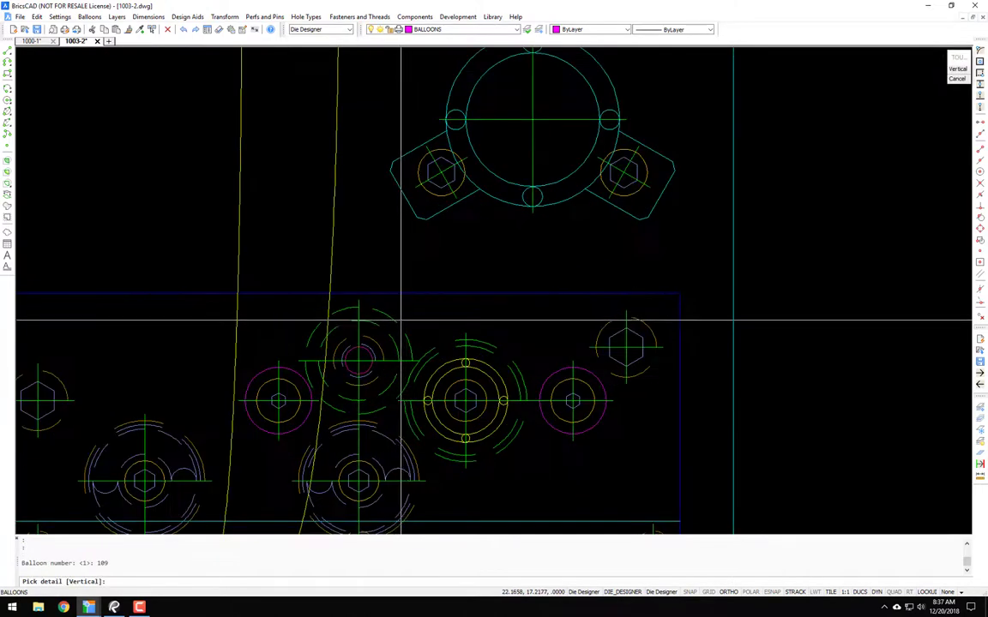
{"action": "left_click", "coordinate": [404, 330]}
{"action": "scroll", "coordinate": [438, 313], "scroll_direction": "down", "scroll_amount": 4}
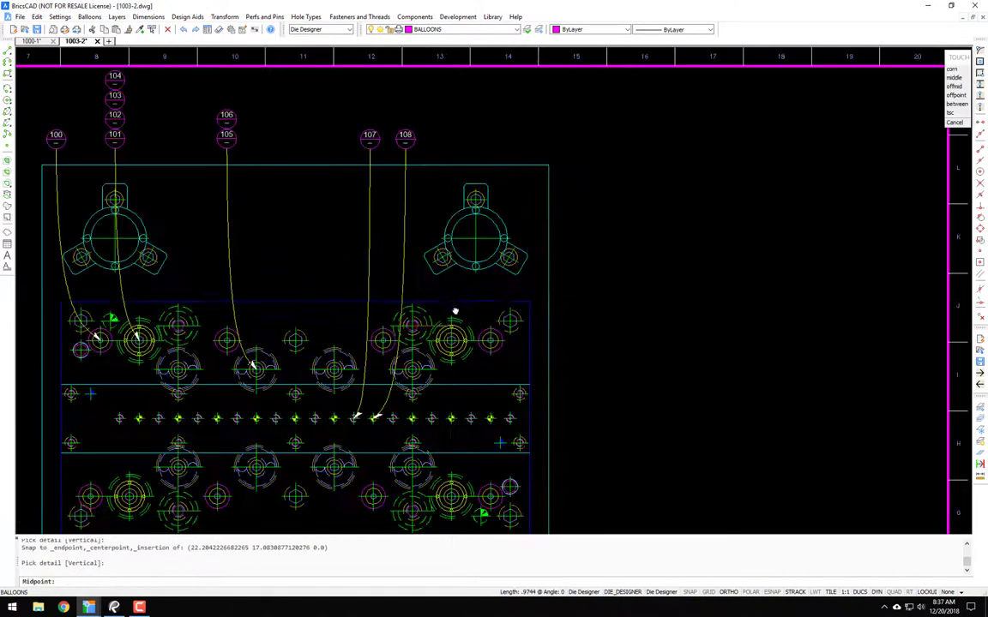
Route the leader through a bend to a balloon level with balloon 108, and link it to the upper-right retainer
{"action": "key", "text": "F8"}
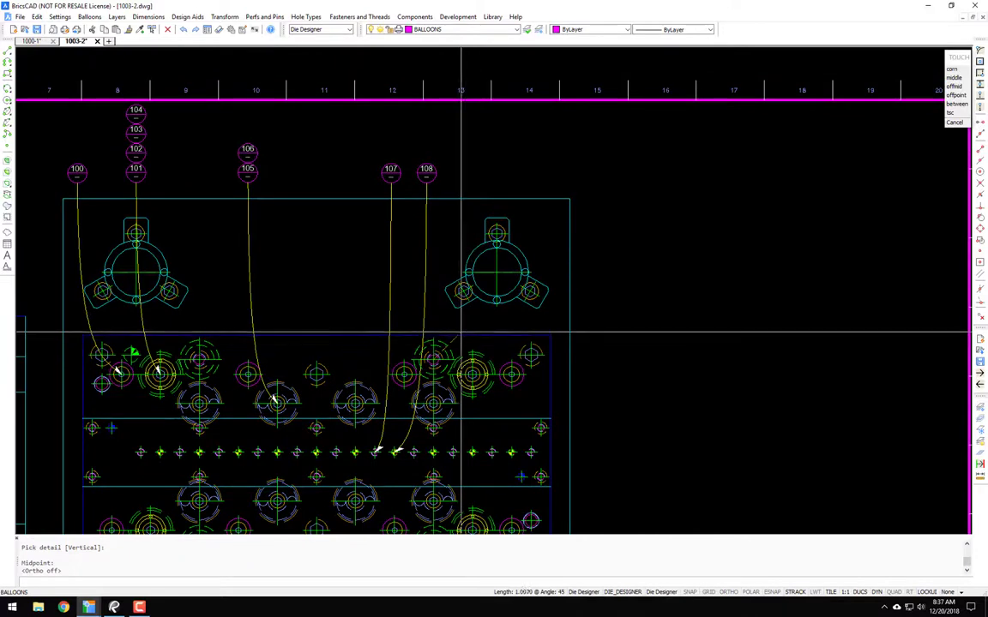
{"action": "left_click", "coordinate": [464, 329]}
{"action": "key", "text": "F8"}
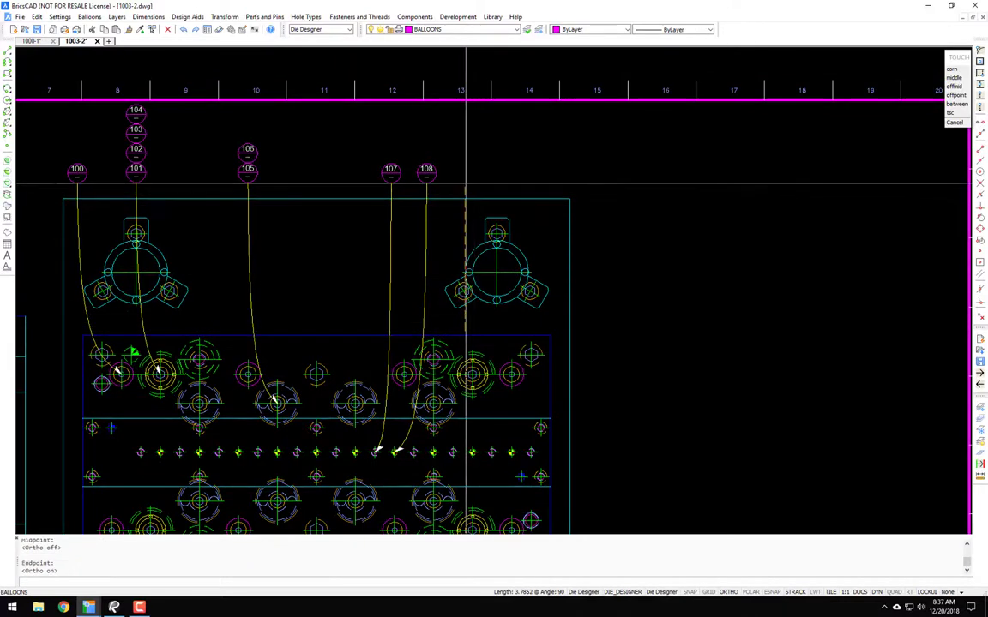
{"action": "scroll", "coordinate": [465, 174], "scroll_direction": "up", "scroll_amount": 2}
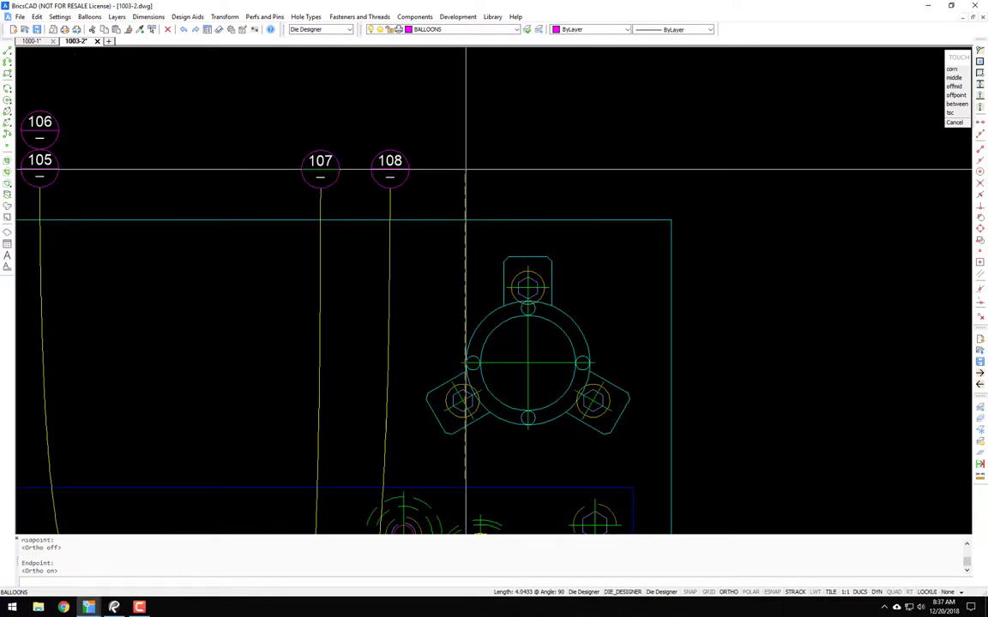
{"action": "left_click", "coordinate": [466, 169]}
{"action": "scroll", "coordinate": [421, 157], "scroll_direction": "down", "scroll_amount": 4}
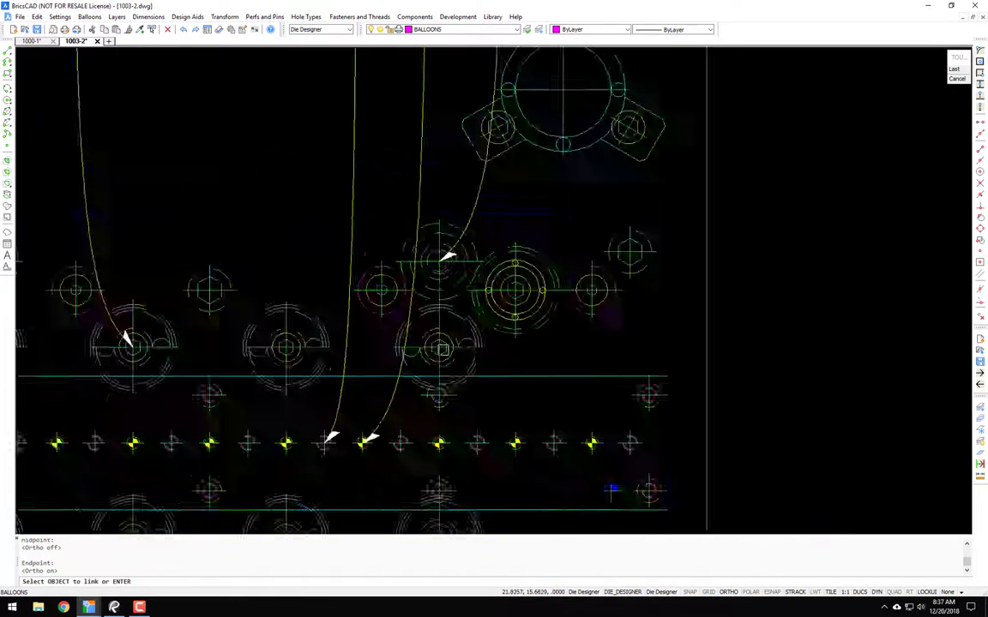
{"action": "scroll", "coordinate": [439, 346], "scroll_direction": "up", "scroll_amount": 5}
{"action": "left_click", "coordinate": [462, 257]}
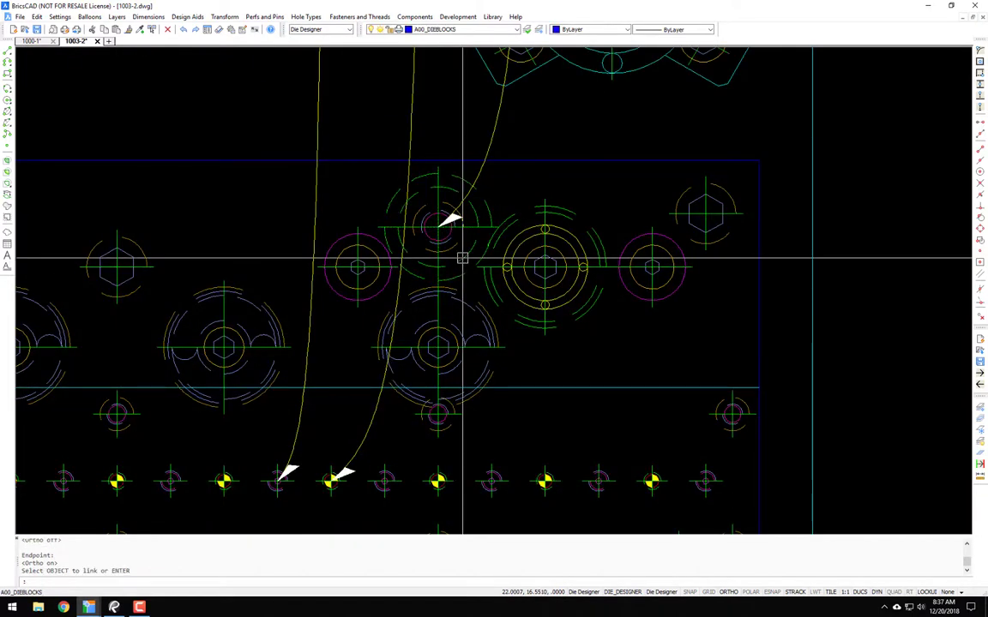
Examine the complete drawing sheet and inspect balloon 109 beside the other detail balloons
{"action": "scroll", "coordinate": [462, 257], "scroll_direction": "down", "scroll_amount": 6}
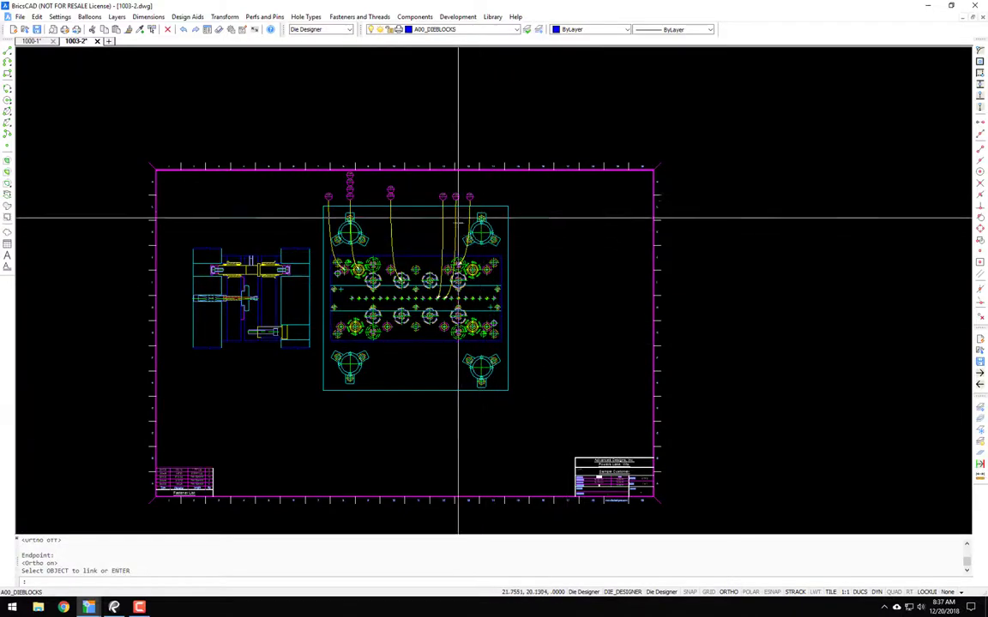
{"action": "scroll", "coordinate": [458, 215], "scroll_direction": "up", "scroll_amount": 5}
{"action": "scroll", "coordinate": [492, 223], "scroll_direction": "down", "scroll_amount": 5}
{"action": "middle_click_drag", "start_coordinate": [557, 346], "coordinate": [417, 311]}
{"action": "scroll", "coordinate": [448, 342], "scroll_direction": "up", "scroll_amount": 5}
{"action": "scroll", "coordinate": [436, 369], "scroll_direction": "up", "scroll_amount": 1}
{"action": "scroll", "coordinate": [438, 364], "scroll_direction": "down", "scroll_amount": 3}
{"action": "scroll", "coordinate": [310, 112], "scroll_direction": "up", "scroll_amount": 6}
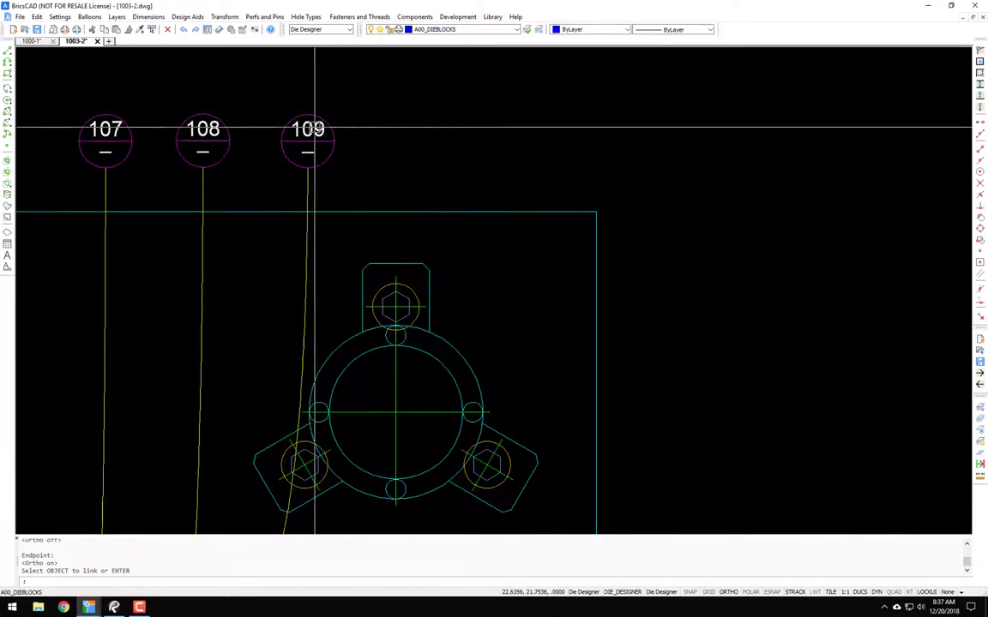
Generate the stock list above the title block with the BM command and review its pad retainer row
{"action": "scroll", "coordinate": [340, 174], "scroll_direction": "down", "scroll_amount": 4}
{"action": "scroll", "coordinate": [290, 310], "scroll_direction": "up", "scroll_amount": 1}
{"action": "middle_click_drag", "start_coordinate": [378, 278], "coordinate": [466, 239]}
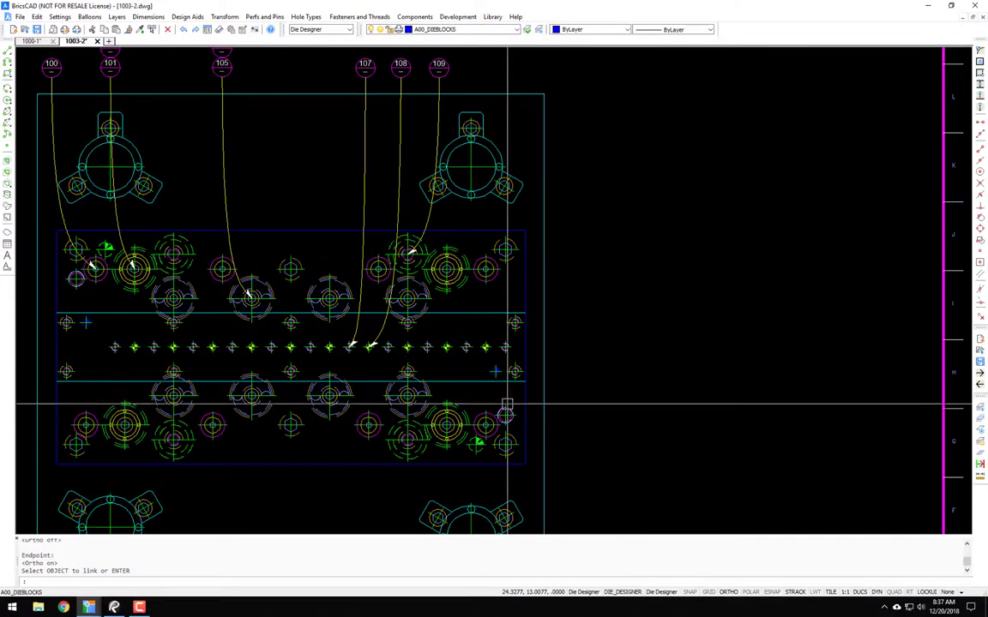
{"action": "scroll", "coordinate": [507, 404], "scroll_direction": "down", "scroll_amount": 3}
{"action": "middle_click_drag", "start_coordinate": [540, 426], "coordinate": [432, 287]}
{"action": "scroll", "coordinate": [491, 426], "scroll_direction": "up", "scroll_amount": 4}
{"action": "middle_click_drag", "start_coordinate": [491, 427], "coordinate": [432, 414]}
{"action": "scroll", "coordinate": [422, 406], "scroll_direction": "up", "scroll_amount": 2}
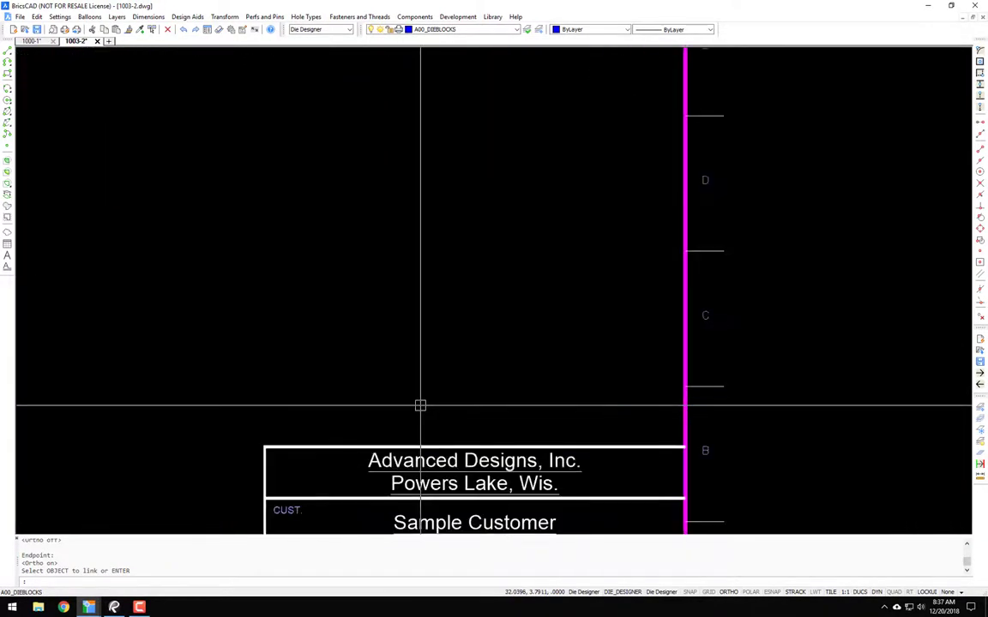
{"action": "type", "text": "m"}
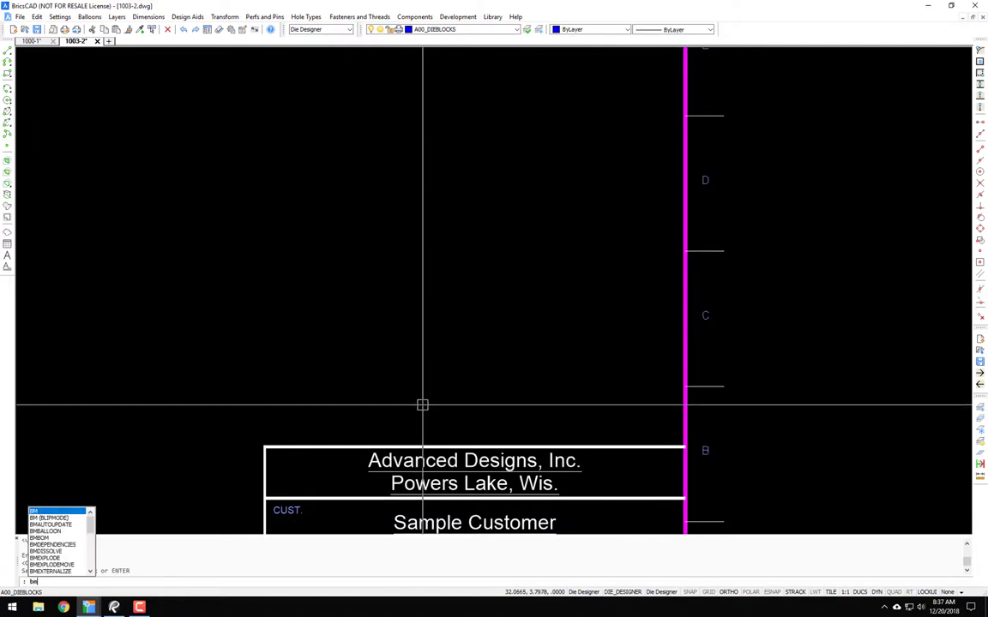
{"action": "key", "text": "Return"}
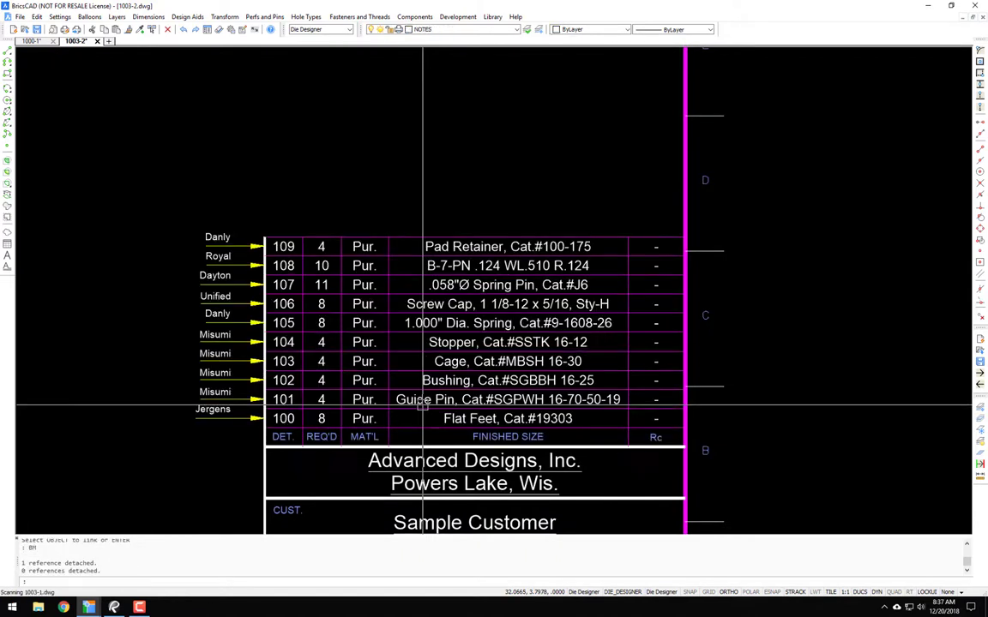
{"action": "scroll", "coordinate": [262, 237], "scroll_direction": "up", "scroll_amount": 3}
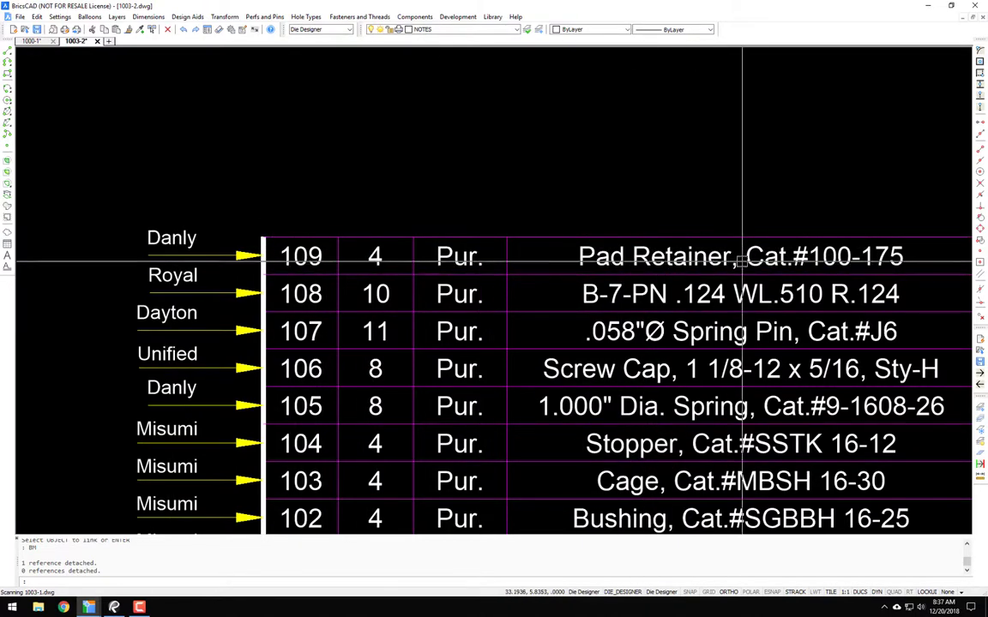
{"action": "scroll", "coordinate": [892, 258], "scroll_direction": "down", "scroll_amount": 6}
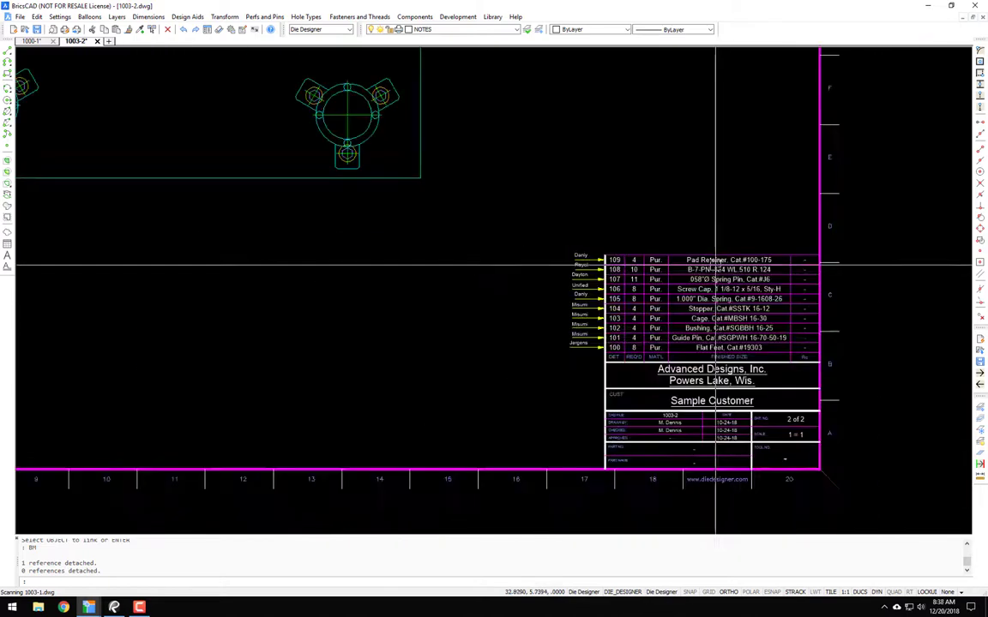
Copy the upper-right pad retainer and its screw about 7.2 units horizontally into the empty area beyond the plate
{"action": "scroll", "coordinate": [579, 214], "scroll_direction": "down", "scroll_amount": 2}
{"action": "mouse_move", "coordinate": [521, 195]}
{"action": "middle_mouse_down"}
{"action": "mouse_move", "coordinate": [522, 208]}
{"action": "mouse_move", "coordinate": [648, 309]}
{"action": "mouse_move", "coordinate": [506, 380]}
{"action": "middle_mouse_up"}
{"action": "scroll", "coordinate": [380, 214], "scroll_direction": "up", "scroll_amount": 3}
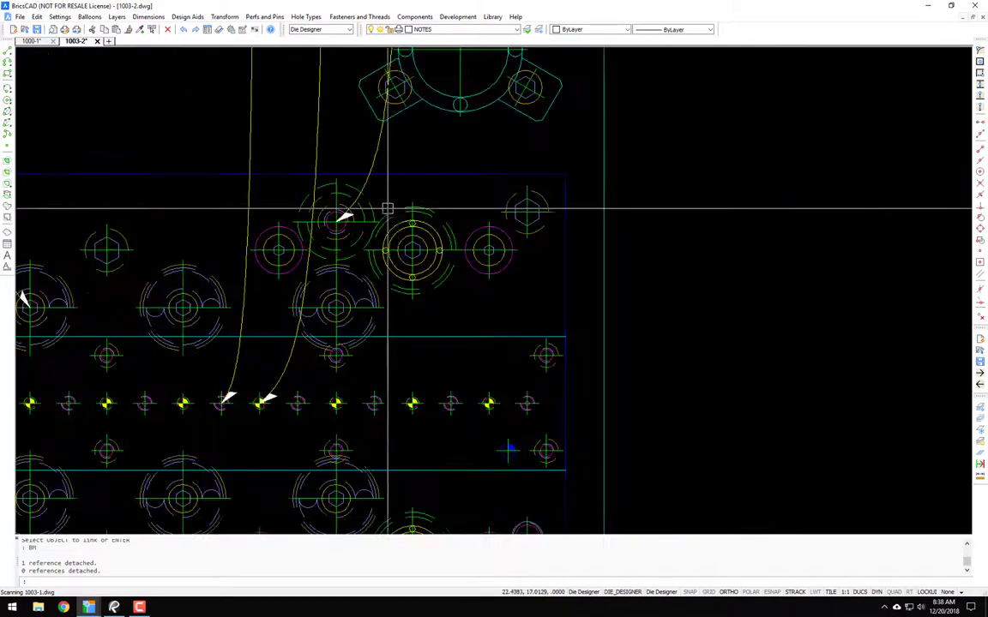
{"action": "left_click", "coordinate": [340, 230]}
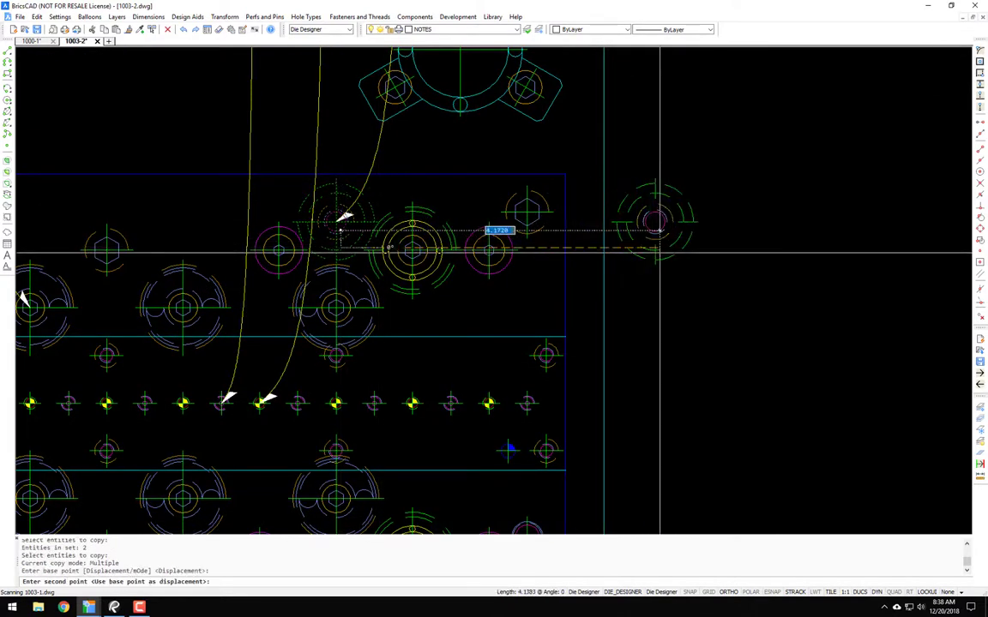
{"action": "key", "text": "Escape"}
{"action": "key", "text": "Return"}
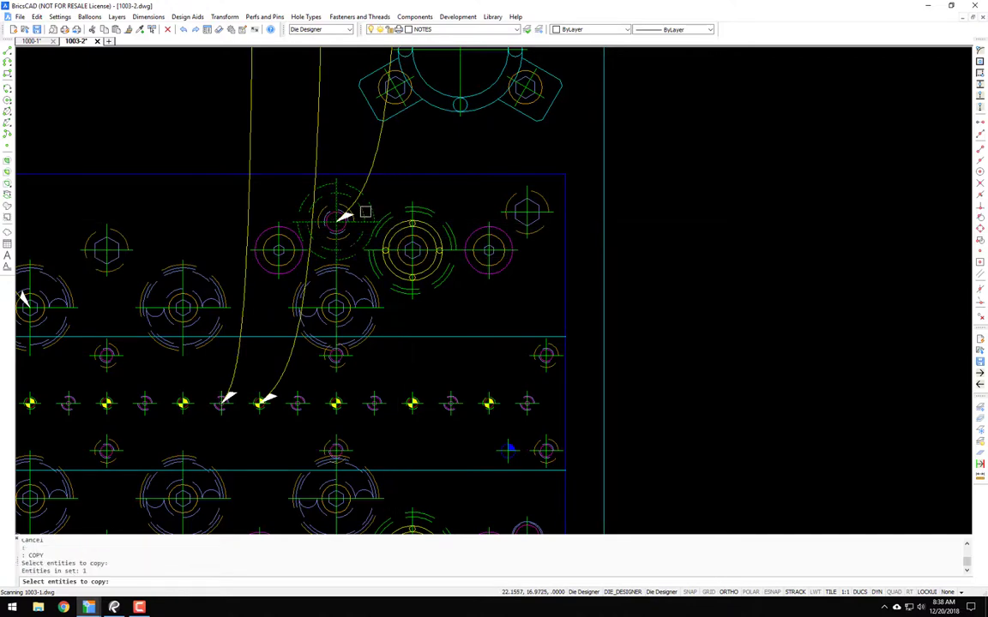
{"action": "left_click", "coordinate": [326, 214]}
{"action": "scroll", "coordinate": [523, 214], "scroll_direction": "down", "scroll_amount": 3}
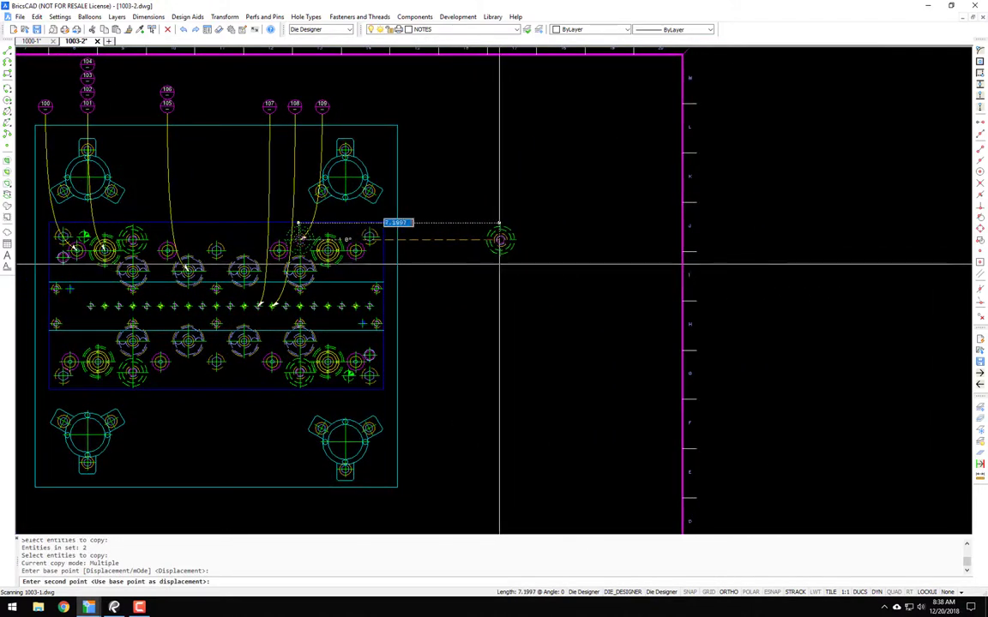
{"action": "key", "text": "Return"}
{"action": "scroll", "coordinate": [523, 233], "scroll_direction": "up", "scroll_amount": 3}
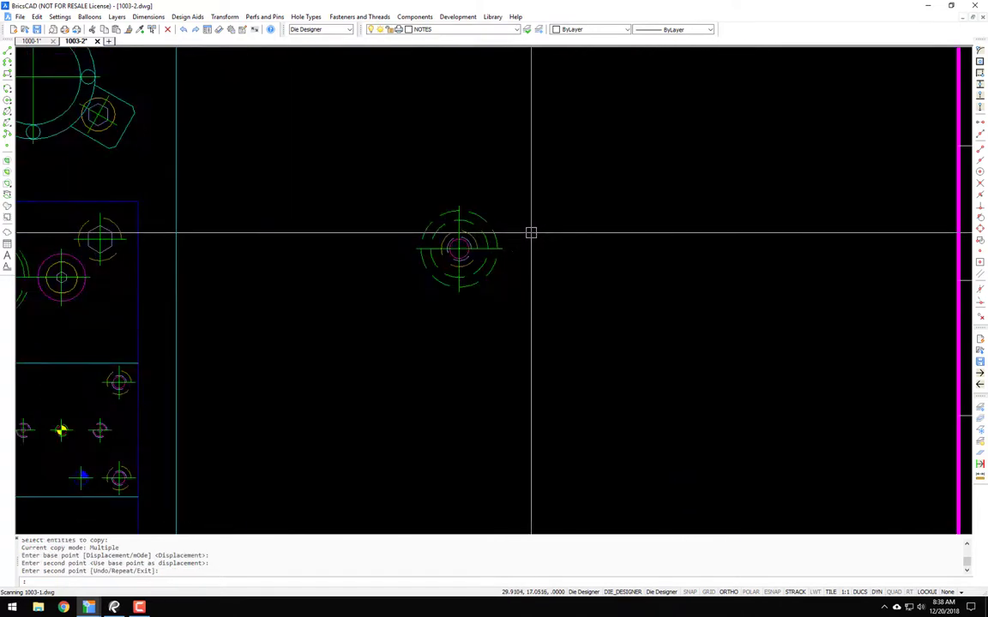
Copy the separated retainer and screw once more, placing the second set horizontally beside the first
{"action": "key", "text": "Return"}
{"action": "left_click", "coordinate": [543, 207]}
{"action": "left_click", "coordinate": [380, 296]}
{"action": "key", "text": "Return"}
{"action": "left_click", "coordinate": [451, 324]}
{"action": "left_click", "coordinate": [590, 324]}
{"action": "middle_click_drag", "start_coordinate": [546, 284], "coordinate": [428, 309]}
{"action": "middle_click_drag", "start_coordinate": [608, 299], "coordinate": [853, 250]}
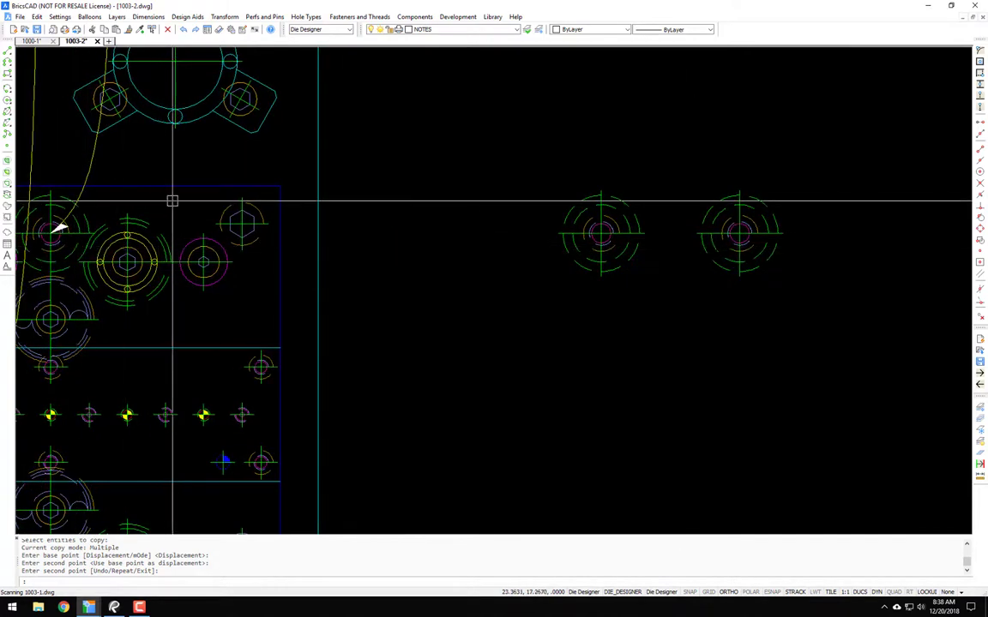
Erase the retainer's large dashed green circles from the right-hand copy, keeping its screw
{"action": "scroll", "coordinate": [206, 202], "scroll_direction": "down", "scroll_amount": 5}
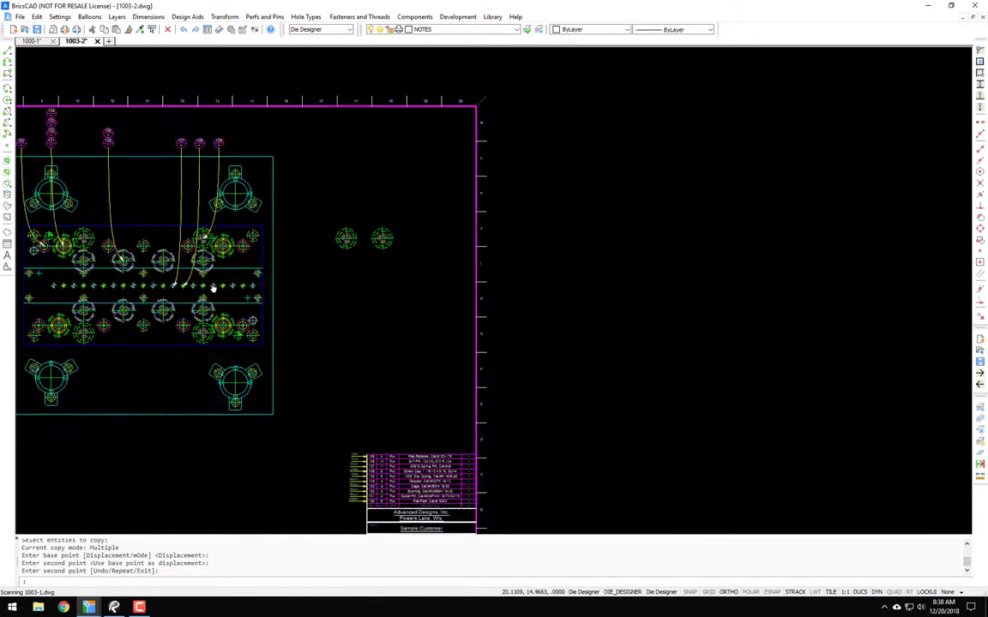
{"action": "scroll", "coordinate": [502, 339], "scroll_direction": "up", "scroll_amount": 6}
{"action": "scroll", "coordinate": [483, 339], "scroll_direction": "up", "scroll_amount": 3}
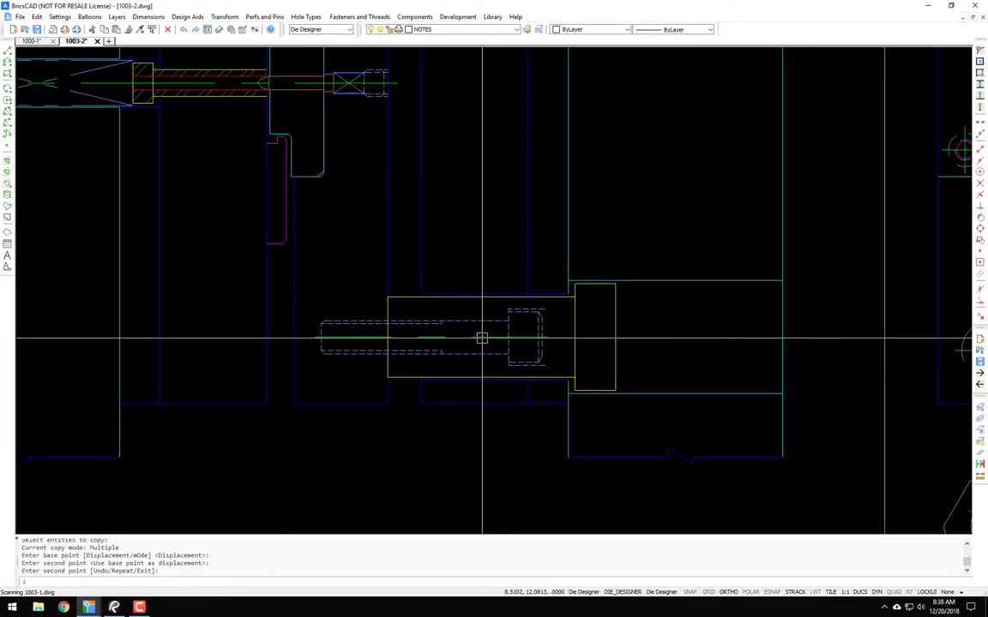
{"action": "scroll", "coordinate": [482, 338], "scroll_direction": "down", "scroll_amount": 5}
{"action": "scroll", "coordinate": [510, 296], "scroll_direction": "up", "scroll_amount": 8}
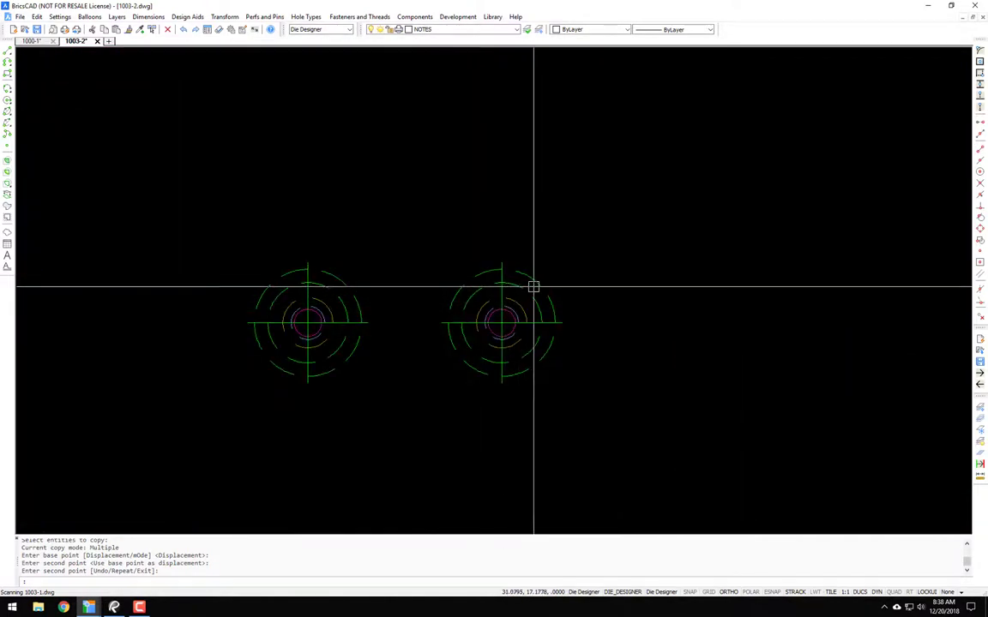
{"action": "type", "text": "e"}
{"action": "key", "text": "Return"}
{"action": "left_click", "coordinate": [528, 286]}
{"action": "key", "text": "Return"}
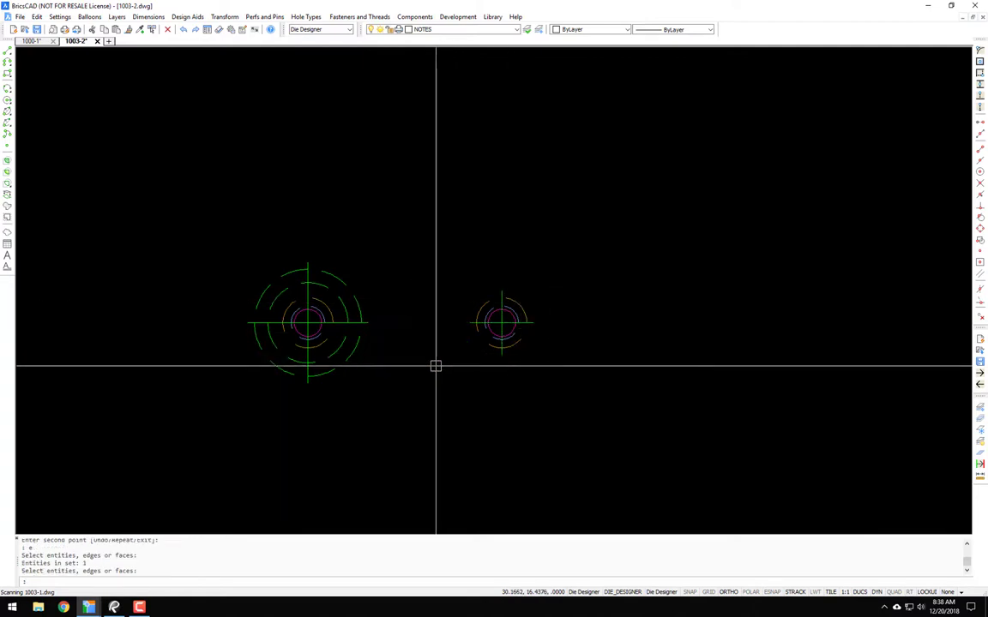
Transform the right-hand copy's screw into its tapped hole with the TT command
{"action": "type", "text": "tt"}
{"action": "key", "text": "Return"}
{"action": "left_click", "coordinate": [521, 306]}
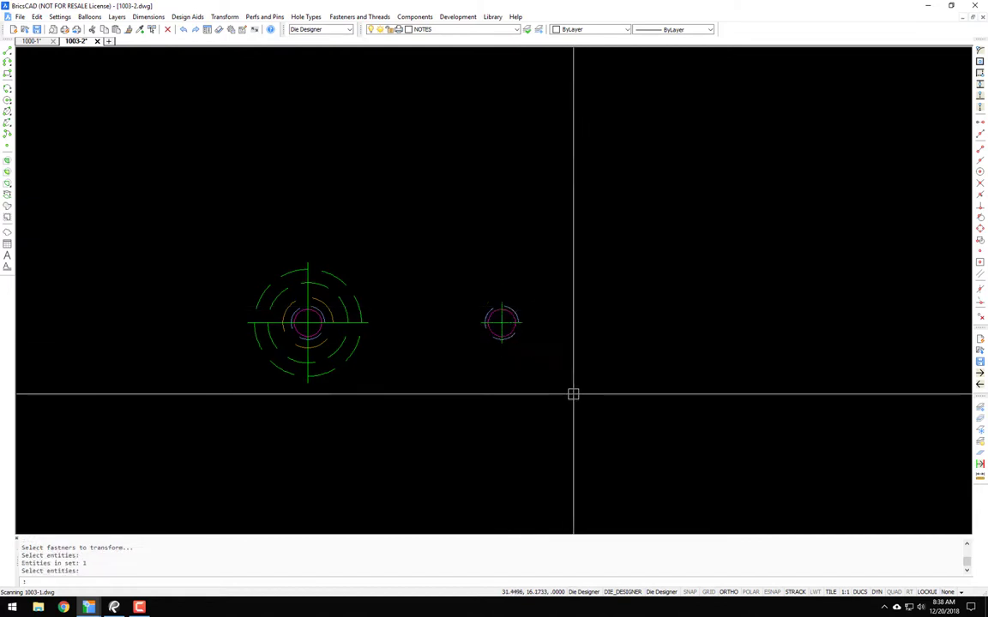
Erase the screw from the left-hand copy, keeping only the retainer's dashed green circles
{"action": "type", "text": "e"}
{"action": "key", "text": "Return"}
{"action": "left_click", "coordinate": [321, 305]}
{"action": "key", "text": "Return"}
Transform the left-hand copy's dashed retainer into a clearance hole
{"action": "scroll", "coordinate": [348, 321], "scroll_direction": "down", "scroll_amount": 7}
{"action": "scroll", "coordinate": [395, 334], "scroll_direction": "up", "scroll_amount": 8}
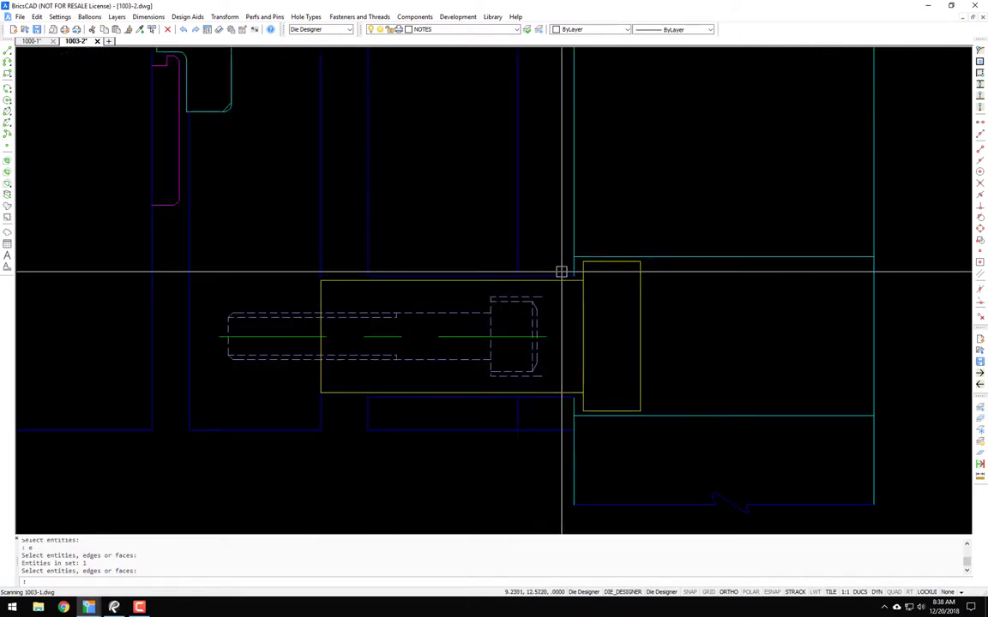
{"action": "scroll", "coordinate": [553, 270], "scroll_direction": "down", "scroll_amount": 10}
{"action": "middle_click_drag", "start_coordinate": [703, 278], "coordinate": [263, 346]}
{"action": "scroll", "coordinate": [499, 256], "scroll_direction": "up", "scroll_amount": 9}
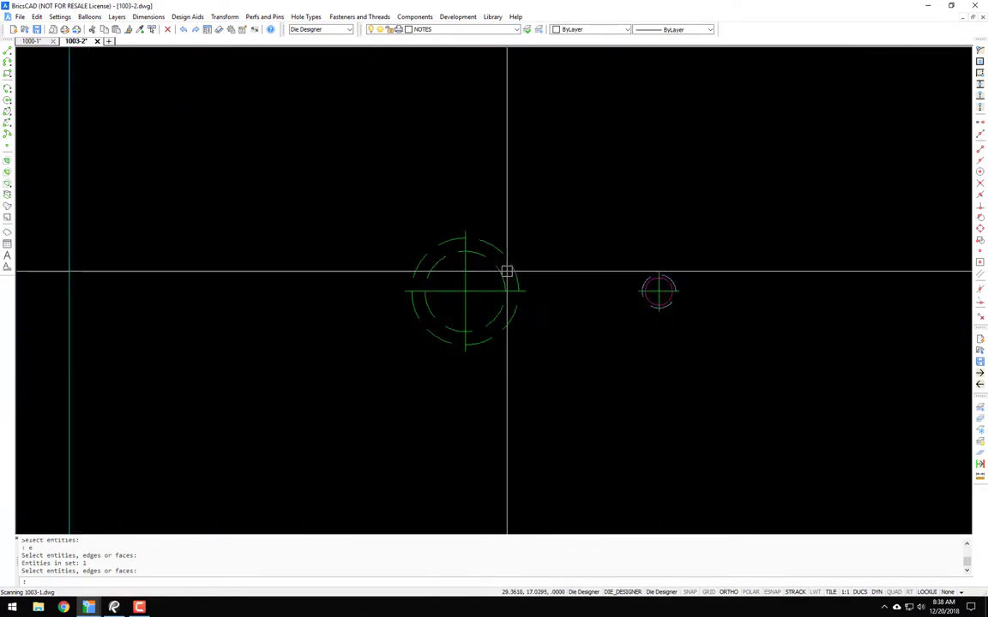
{"action": "type", "text": "t"}
{"action": "key", "text": "Return"}
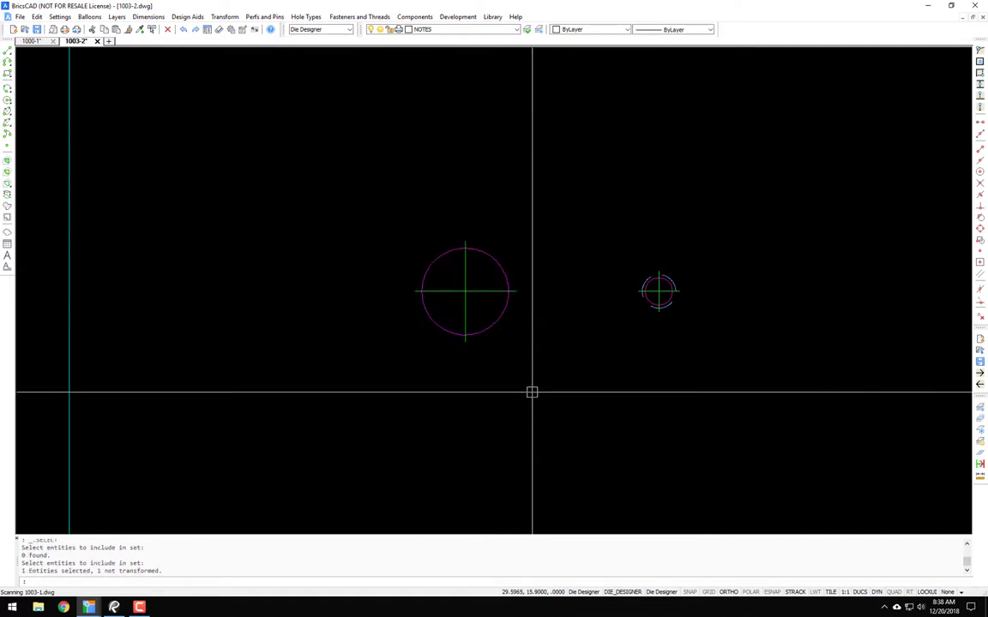
Copy the original upper-right retainer from its center onto the center of the new clearance hole
{"action": "scroll", "coordinate": [532, 393], "scroll_direction": "down", "scroll_amount": 5}
{"action": "scroll", "coordinate": [522, 368], "scroll_direction": "up", "scroll_amount": 4}
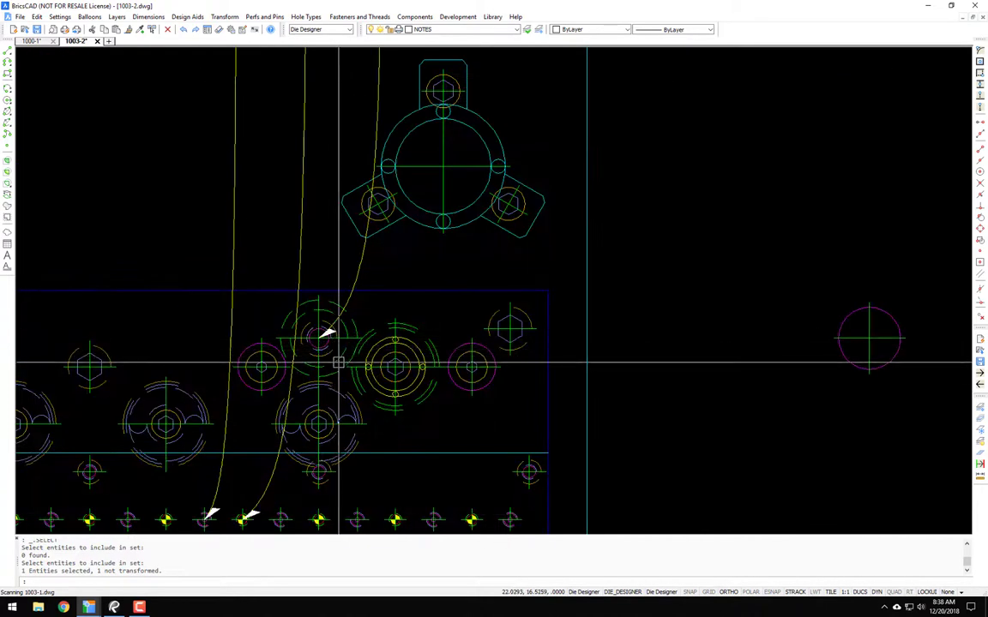
{"action": "type", "text": "c"}
{"action": "key", "text": "Return"}
{"action": "key", "text": "Return"}
{"action": "left_click", "coordinate": [320, 324]}
{"action": "middle_click_drag", "start_coordinate": [880, 321], "coordinate": [412, 318]}
{"action": "scroll", "coordinate": [420, 319], "scroll_direction": "up", "scroll_amount": 3}
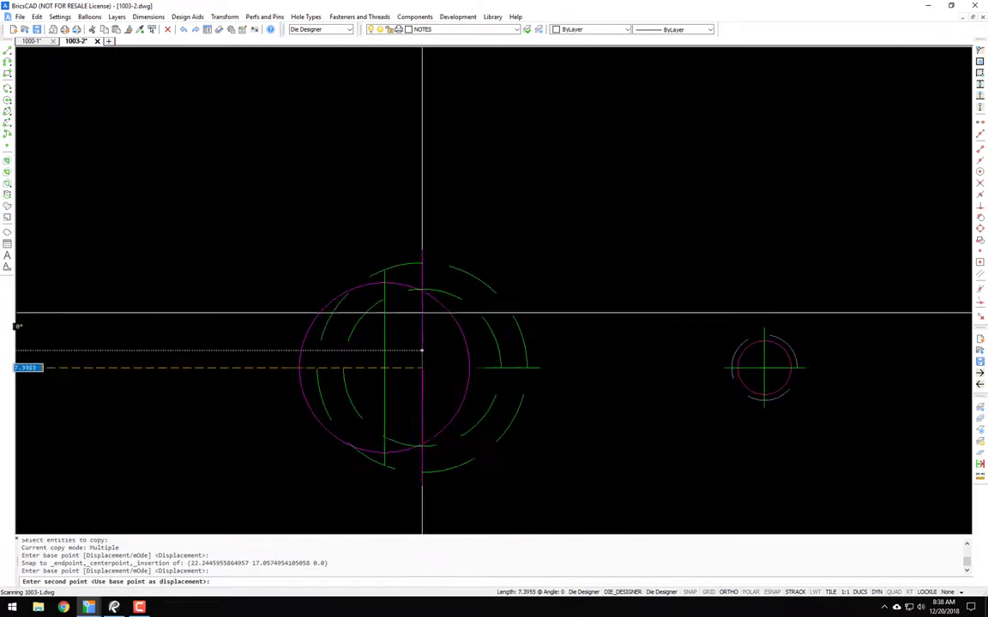
{"action": "left_click", "coordinate": [448, 324]}
{"action": "scroll", "coordinate": [393, 308], "scroll_direction": "up", "scroll_amount": 3}
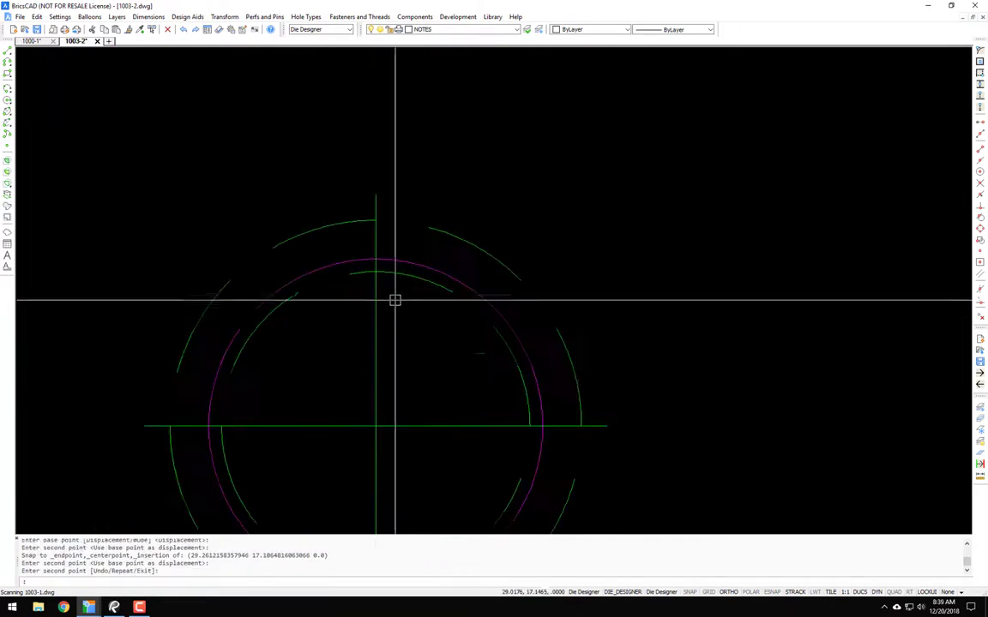
Measure the radial gap between the clearance hole and the retainer copy's inner dashed circle
{"action": "type", "text": "di"}
{"action": "key", "text": "Return"}
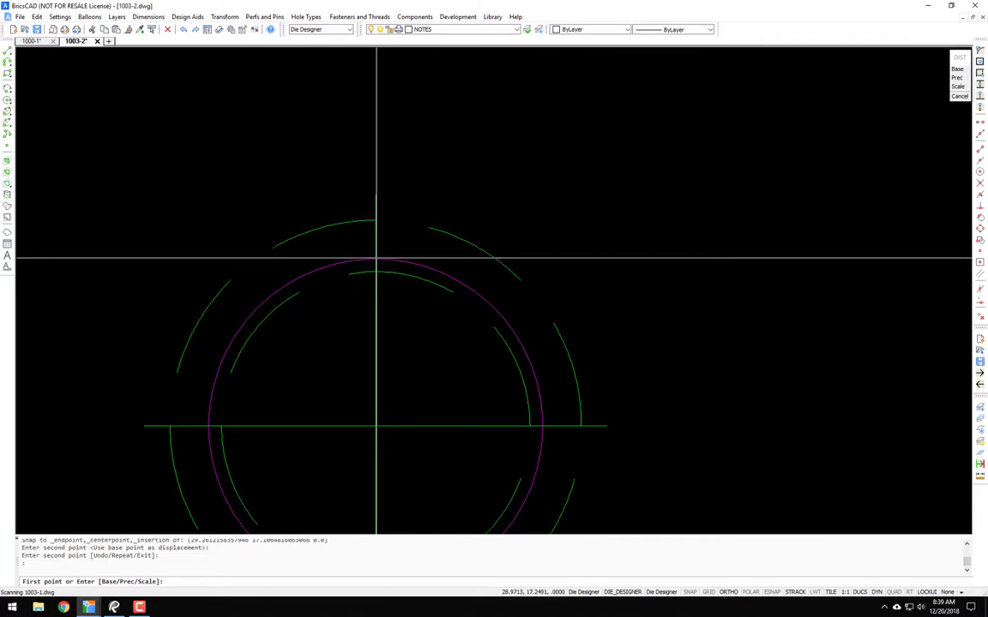
{"action": "left_click", "coordinate": [376, 258]}
{"action": "left_click", "coordinate": [377, 272]}
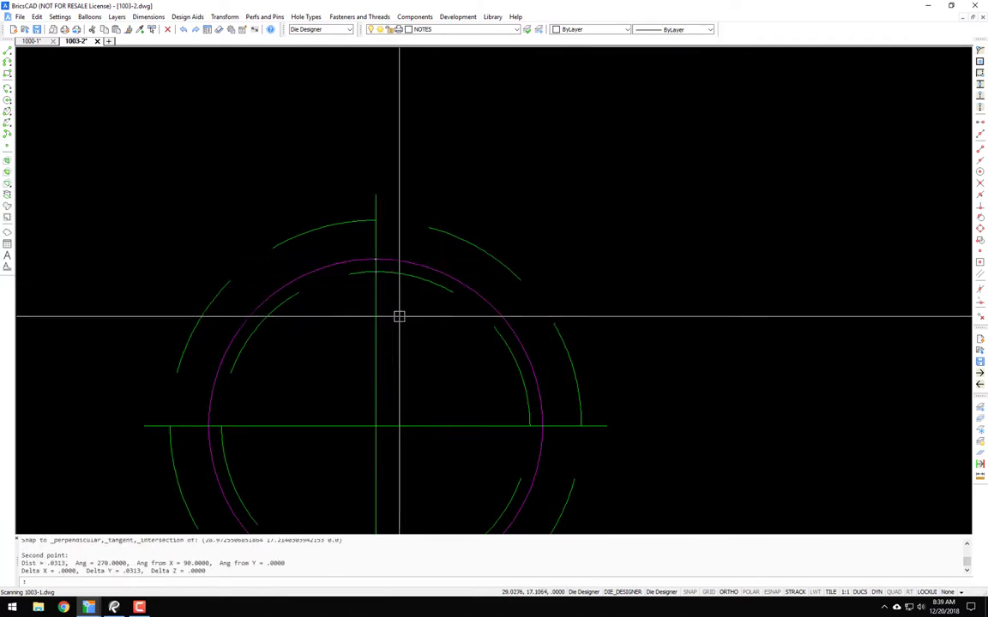
Check the retainer's head clearance in the profile view and measure the outer circle's diameter on the retainer copy
{"action": "scroll", "coordinate": [414, 317], "scroll_direction": "down", "scroll_amount": 5}
{"action": "scroll", "coordinate": [382, 296], "scroll_direction": "up", "scroll_amount": 3}
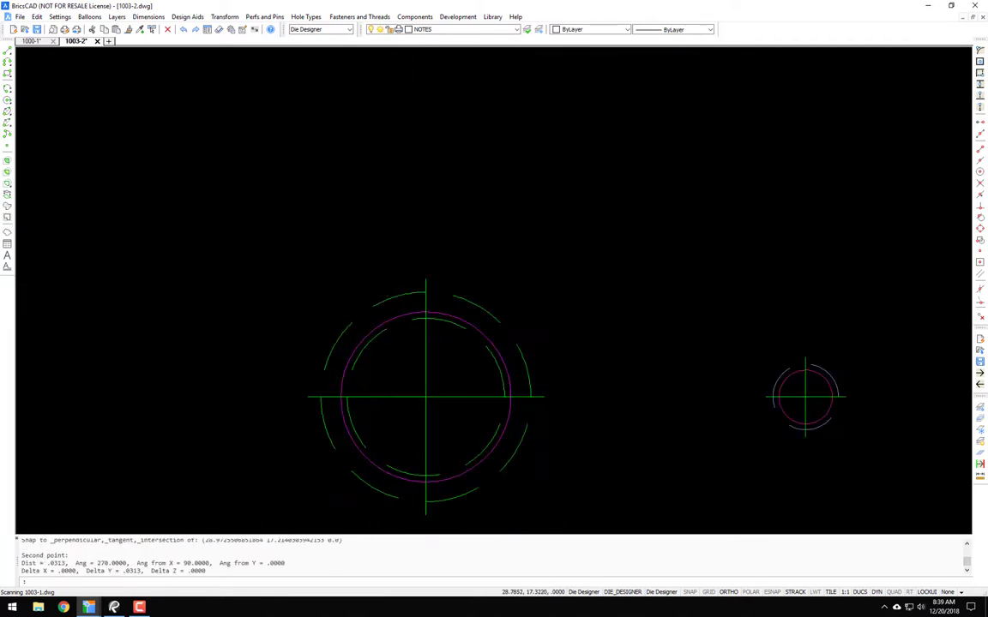
{"action": "scroll", "coordinate": [317, 366], "scroll_direction": "down", "scroll_amount": 8}
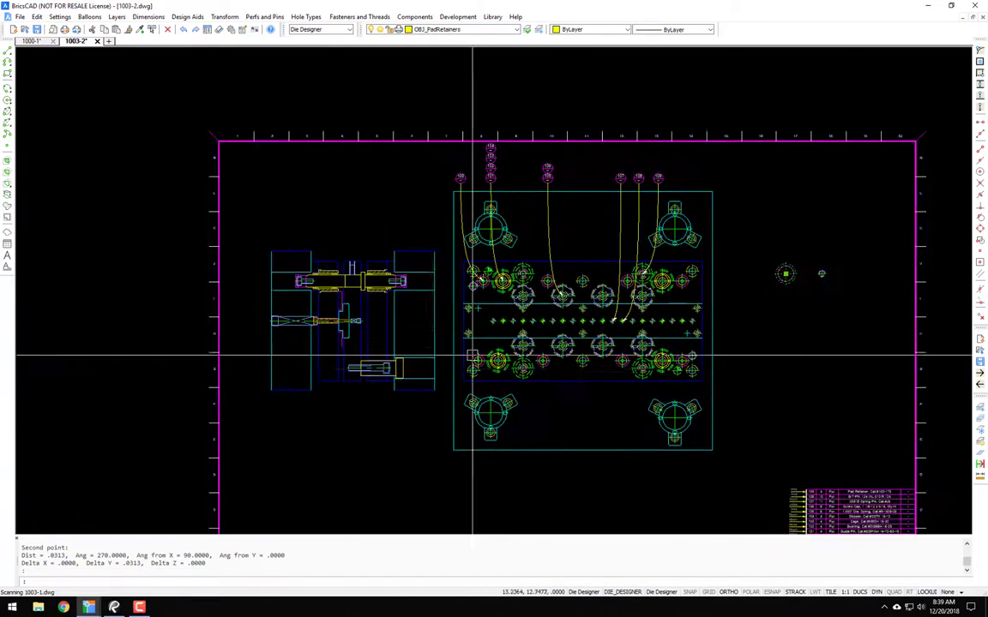
{"action": "scroll", "coordinate": [453, 364], "scroll_direction": "up", "scroll_amount": 6}
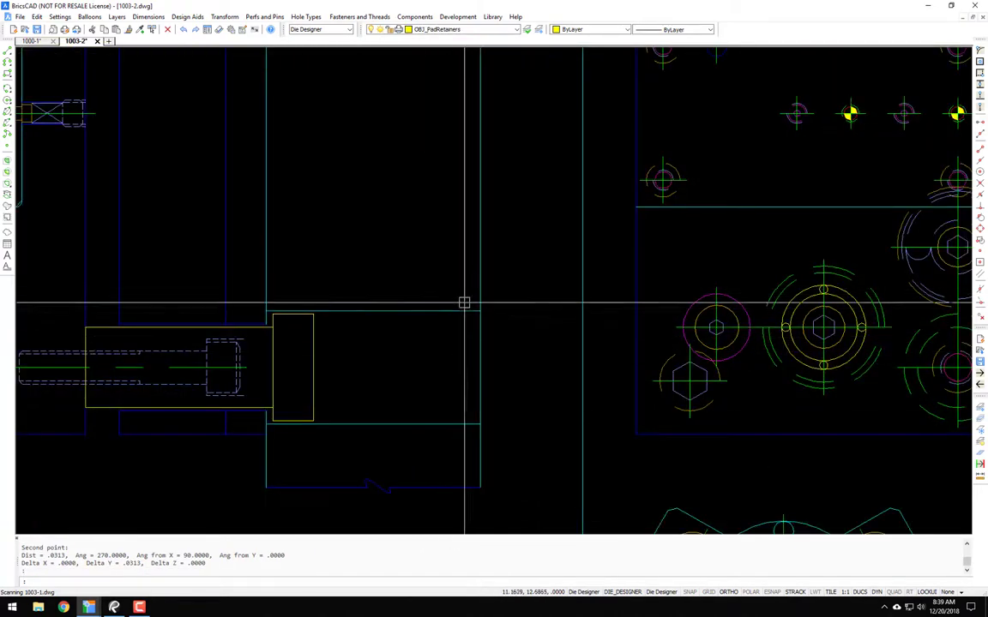
{"action": "scroll", "coordinate": [485, 386], "scroll_direction": "down", "scroll_amount": 6}
{"action": "scroll", "coordinate": [464, 397], "scroll_direction": "up", "scroll_amount": 10}
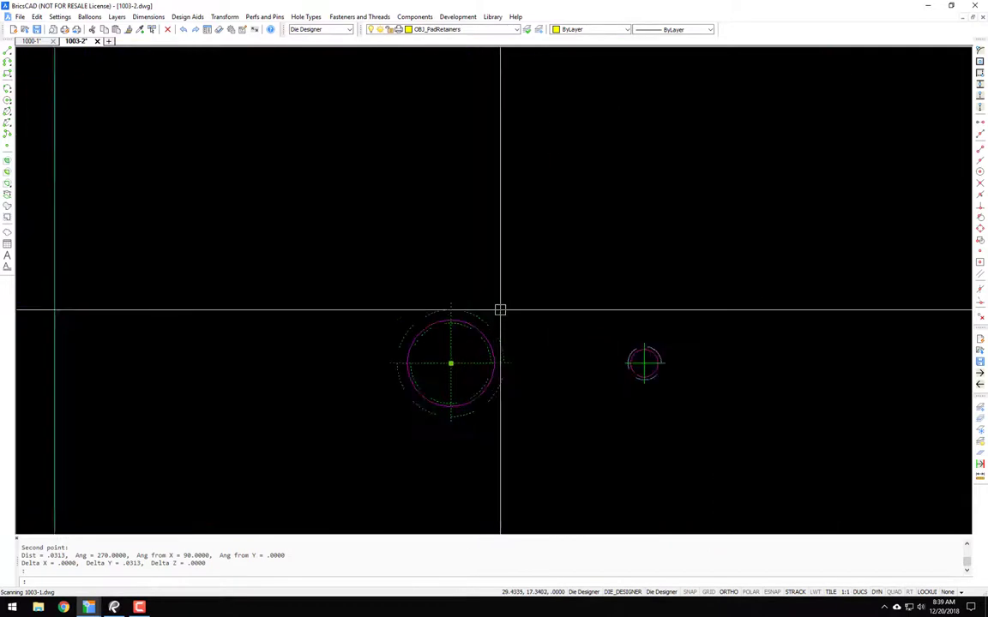
{"action": "key", "text": "Escape"}
{"action": "type", "text": "d"}
{"action": "key", "text": "Return"}
{"action": "left_click", "coordinate": [474, 321]}
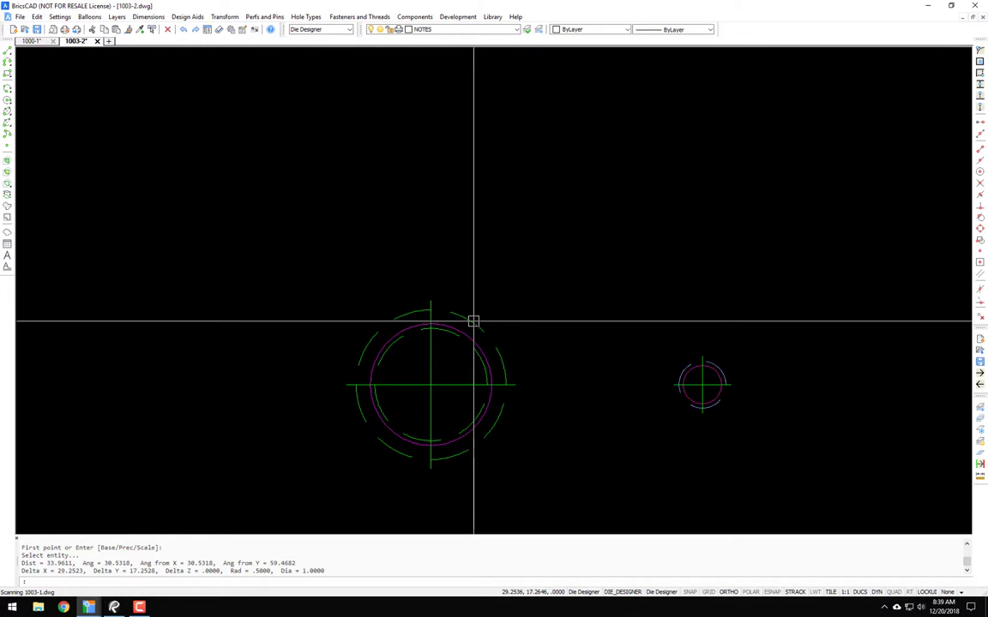
{"action": "type", "text": "sr"}
{"action": "key", "text": "Return"}
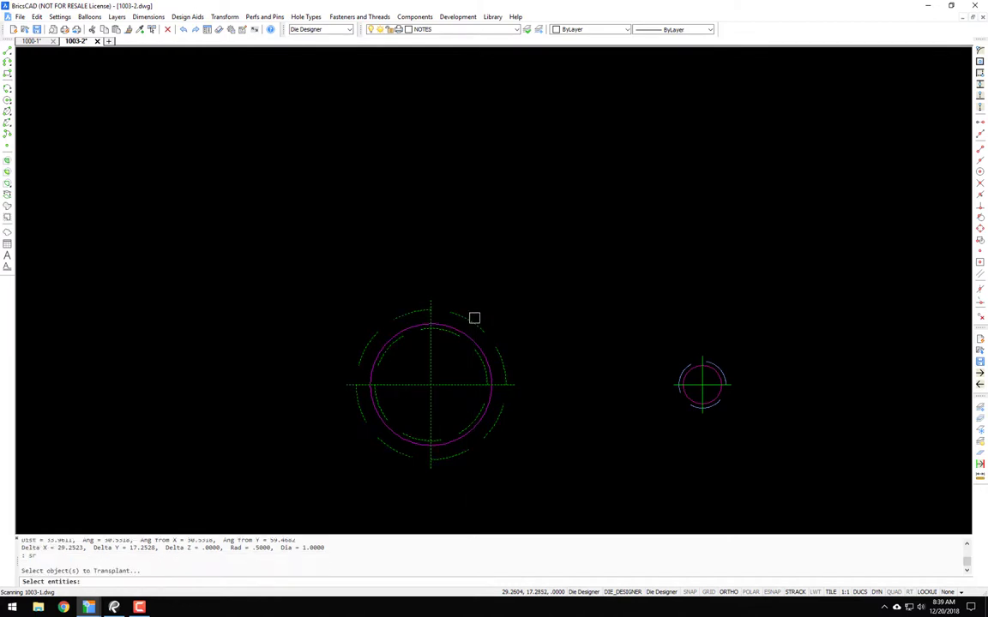
{"action": "key", "text": "Escape"}
Insert a drilled hole at the retainer copy's center, slightly larger than its outer dashed circle
{"action": "type", "text": "dr"}
{"action": "key", "text": "Return"}
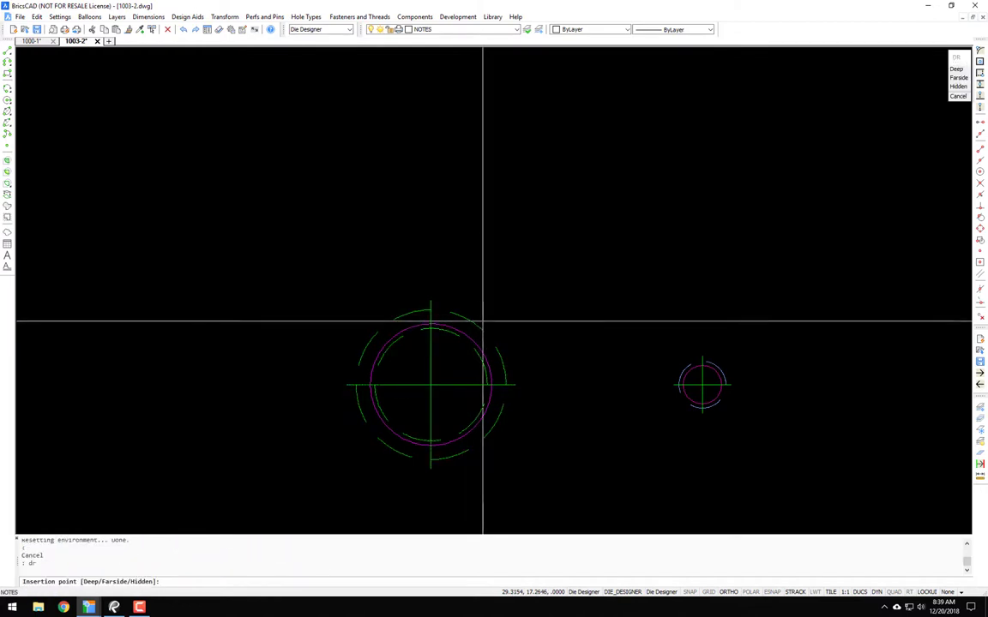
{"action": "left_click", "coordinate": [483, 326]}
{"action": "key", "text": "Return"}
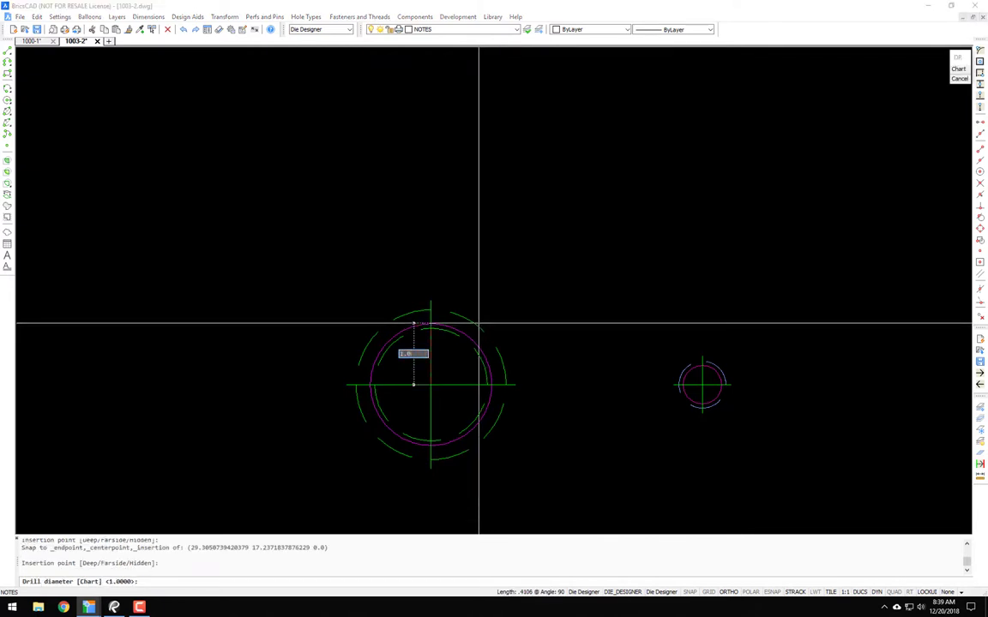
{"action": "left_click", "coordinate": [479, 324]}
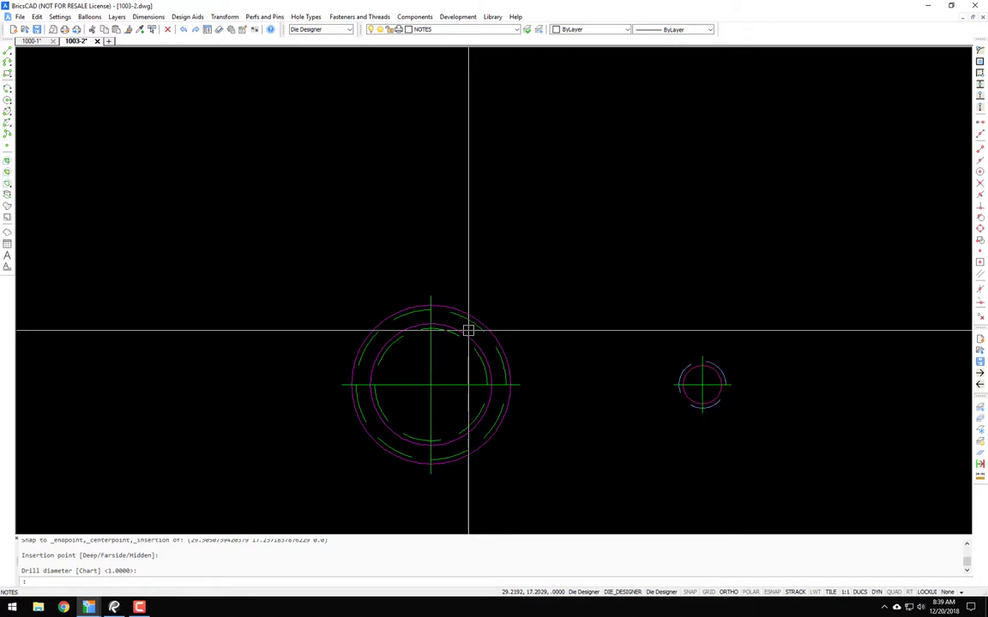
Erase the reference retainer copy, leaving only the two concentric drilled holes
{"action": "scroll", "coordinate": [448, 335], "scroll_direction": "up", "scroll_amount": 3}
{"action": "type", "text": "e"}
{"action": "key", "text": "Return"}
{"action": "left_click", "coordinate": [446, 334]}
{"action": "key", "text": "Return"}
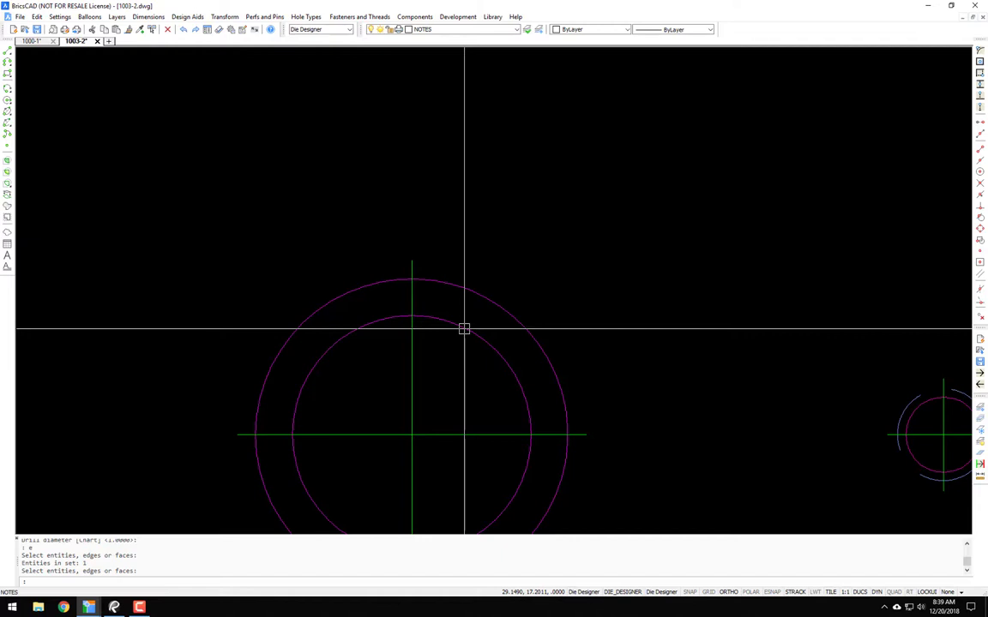
Move the larger outer drilled hole straight up, clear of the smaller concentric hole
{"action": "scroll", "coordinate": [464, 329], "scroll_direction": "down", "scroll_amount": 3}
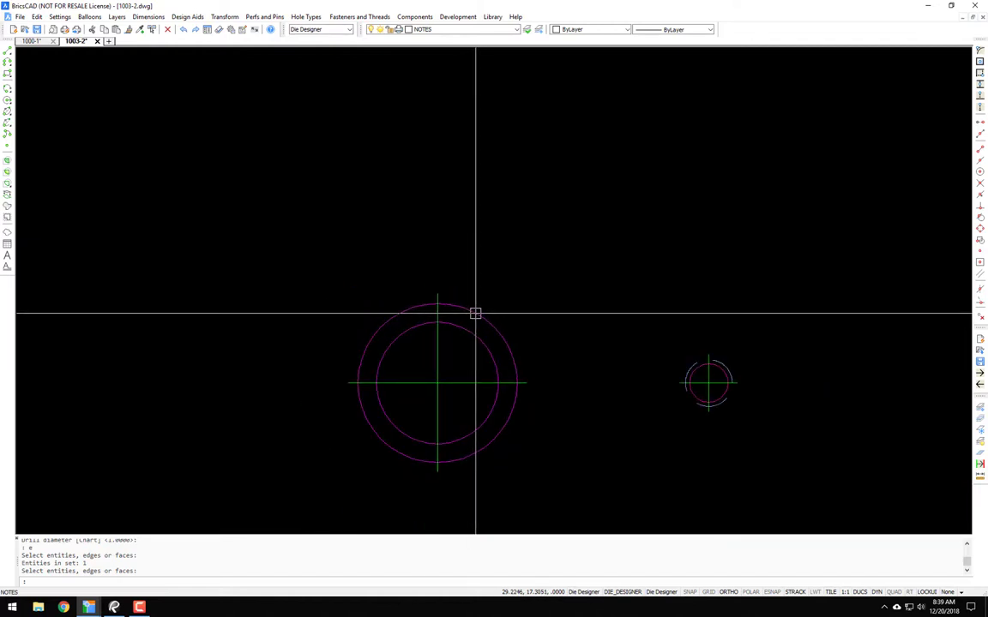
{"action": "scroll", "coordinate": [471, 318], "scroll_direction": "down", "scroll_amount": 4}
{"action": "key", "text": "Escape"}
{"action": "key", "text": "Escape"}
{"action": "key", "text": "Escape"}
{"action": "scroll", "coordinate": [476, 347], "scroll_direction": "up", "scroll_amount": 2}
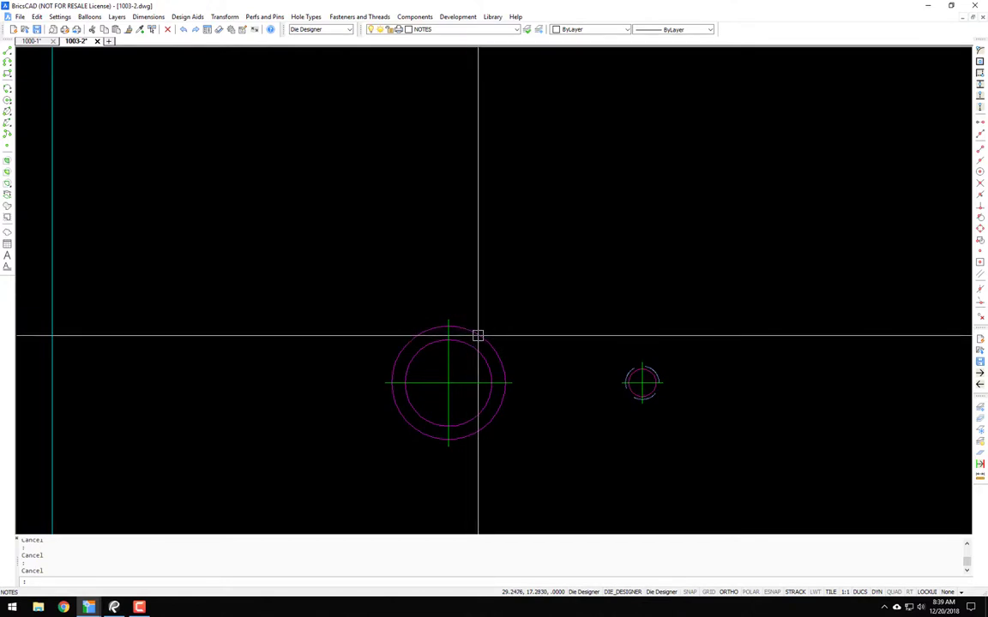
{"action": "type", "text": "m"}
{"action": "key", "text": "Return"}
{"action": "left_click", "coordinate": [481, 336]}
{"action": "key", "text": "Return"}
{"action": "left_click", "coordinate": [514, 414]}
{"action": "left_click", "coordinate": [488, 215]}
{"action": "key", "text": "Escape"}
Create a hole table from only the two separated drilled holes and the tapped hole, placing the hole data beside the larger hole
{"action": "scroll", "coordinate": [653, 249], "scroll_direction": "down", "scroll_amount": 2}
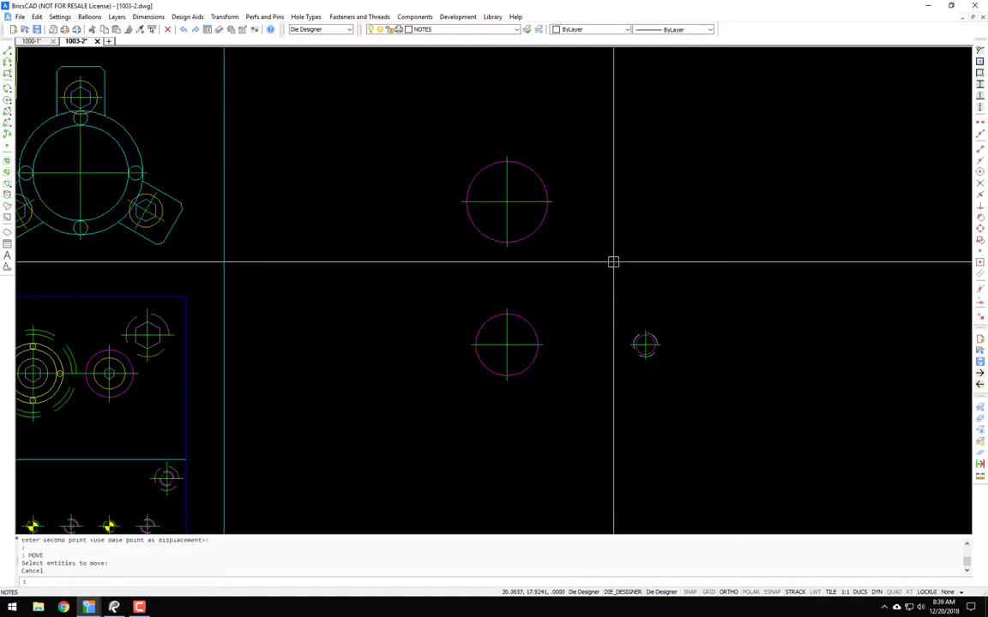
{"action": "left_click", "coordinate": [144, 17]}
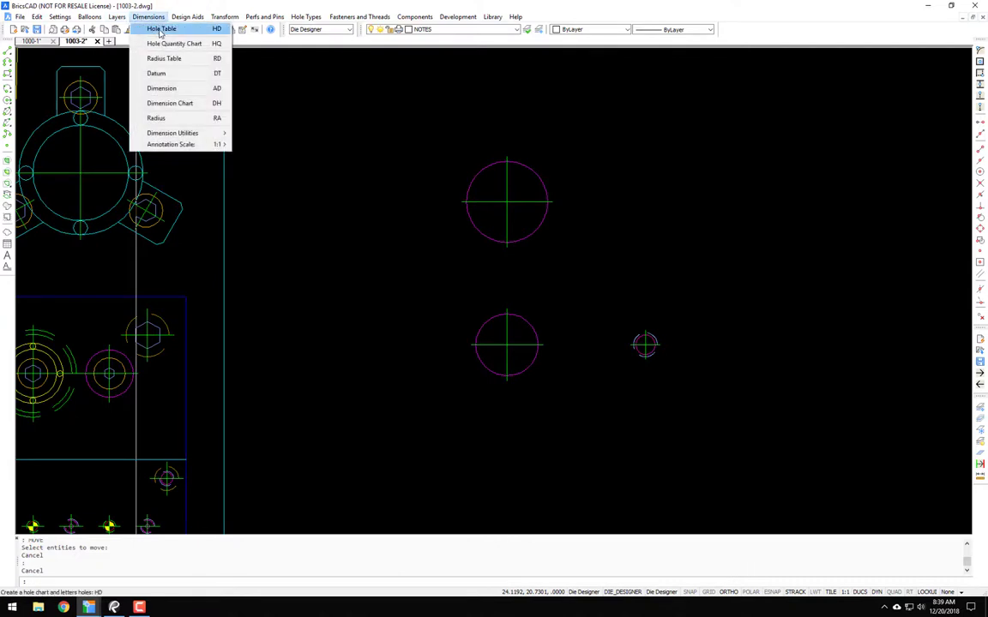
{"action": "left_click", "coordinate": [160, 29]}
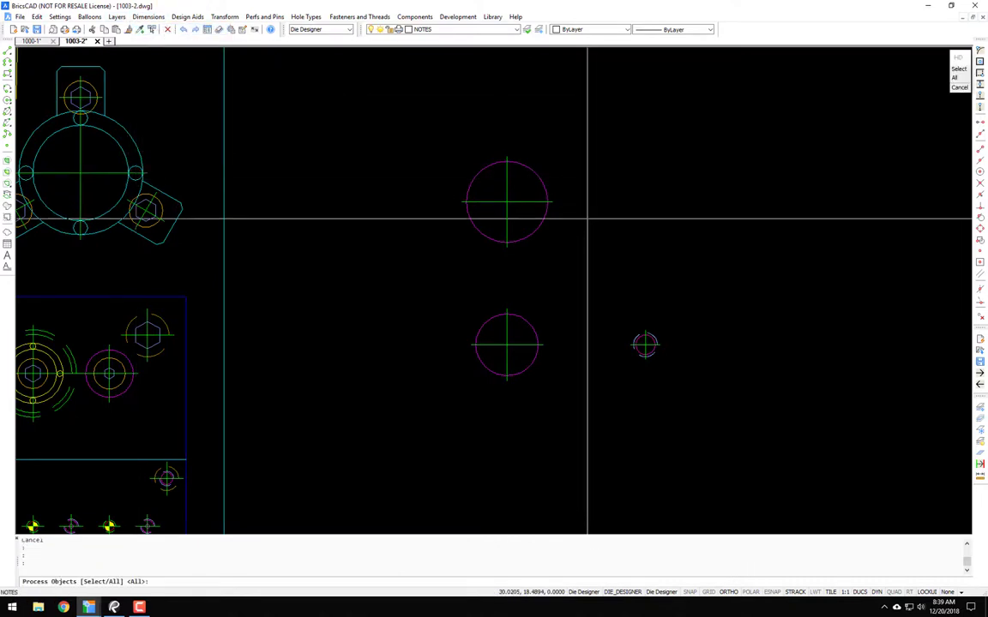
{"action": "type", "text": "s"}
{"action": "key", "text": "Return"}
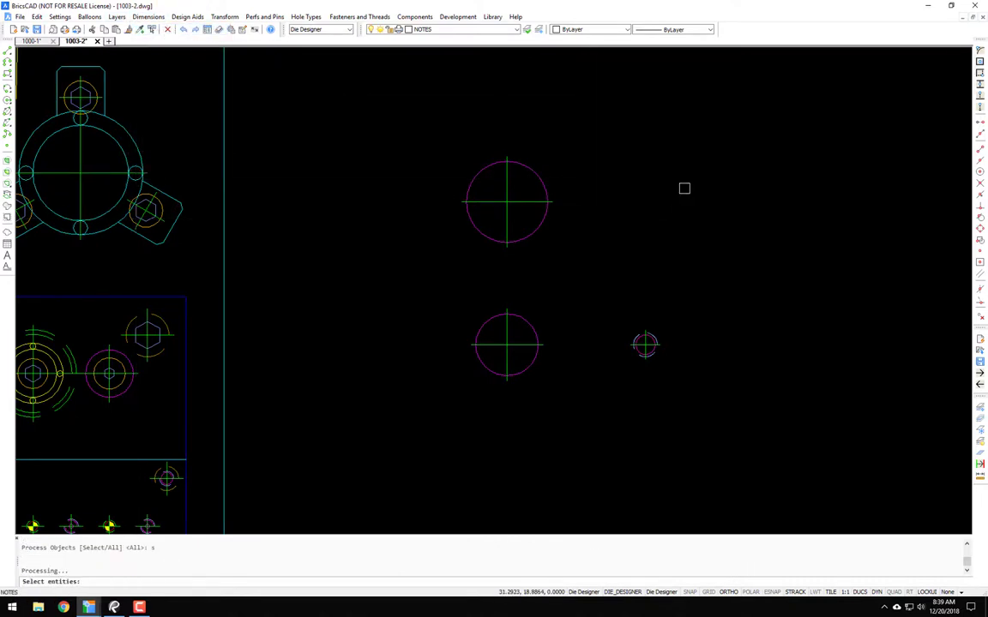
{"action": "left_click", "coordinate": [686, 184]}
{"action": "left_click", "coordinate": [491, 361]}
{"action": "key", "text": "Return"}
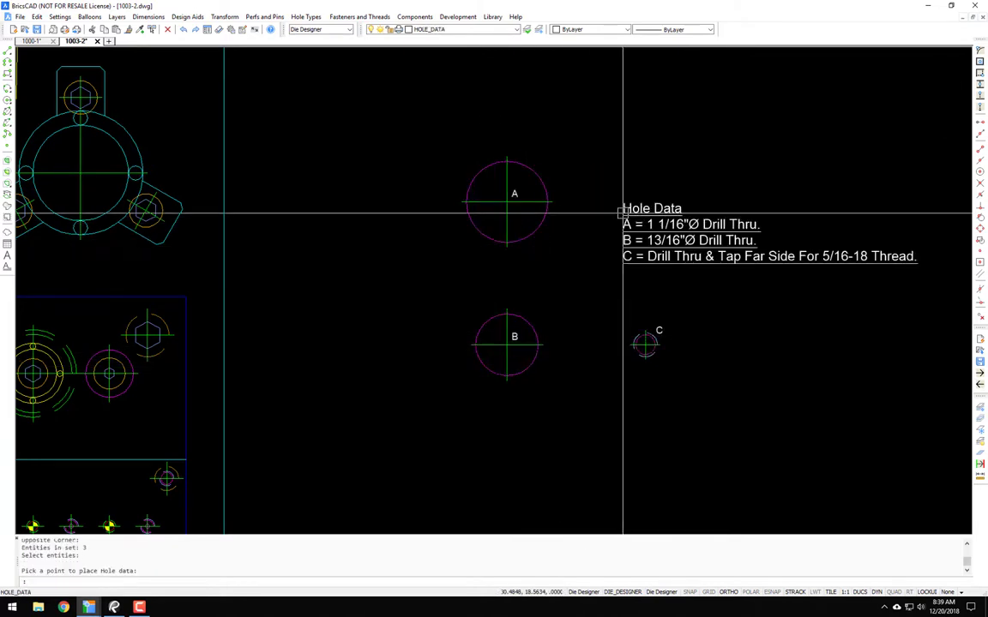
{"action": "left_click", "coordinate": [623, 213]}
Review the help page for the Danly Pad Retainers (DPR) command, then close it without inserting a retainer
{"action": "middle_click_drag", "start_coordinate": [793, 324], "coordinate": [637, 346]}
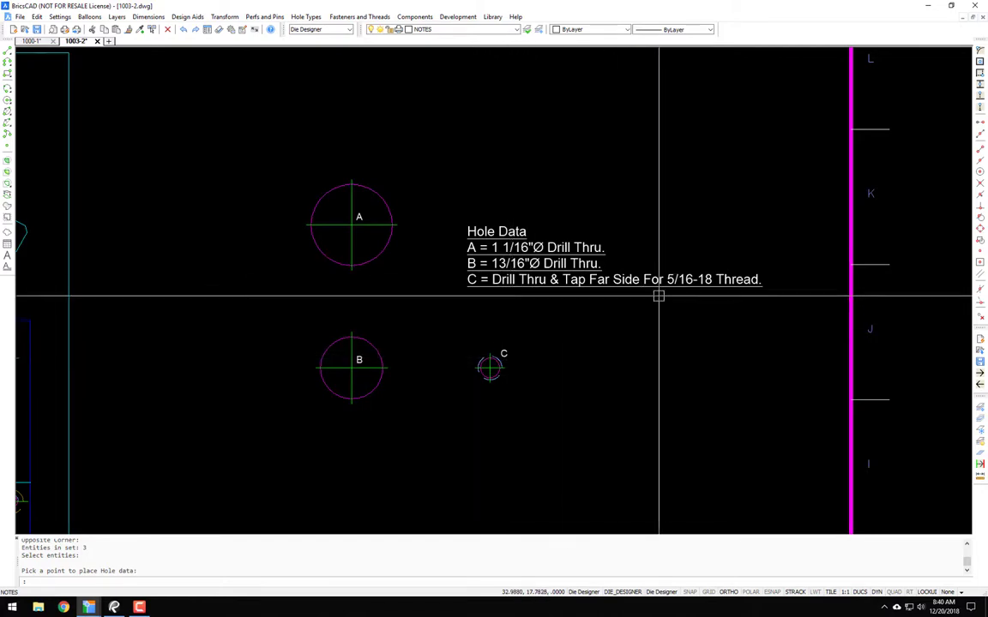
{"action": "scroll", "coordinate": [699, 307], "scroll_direction": "down", "scroll_amount": 5}
{"action": "middle_click_drag", "start_coordinate": [679, 324], "coordinate": [595, 189]}
{"action": "scroll", "coordinate": [580, 245], "scroll_direction": "down", "scroll_amount": 2}
{"action": "mouse_move", "coordinate": [487, 283]}
{"action": "middle_mouse_down"}
{"action": "mouse_move", "coordinate": [626, 293]}
{"action": "mouse_move", "coordinate": [662, 309]}
{"action": "mouse_move", "coordinate": [652, 289]}
{"action": "middle_mouse_up"}
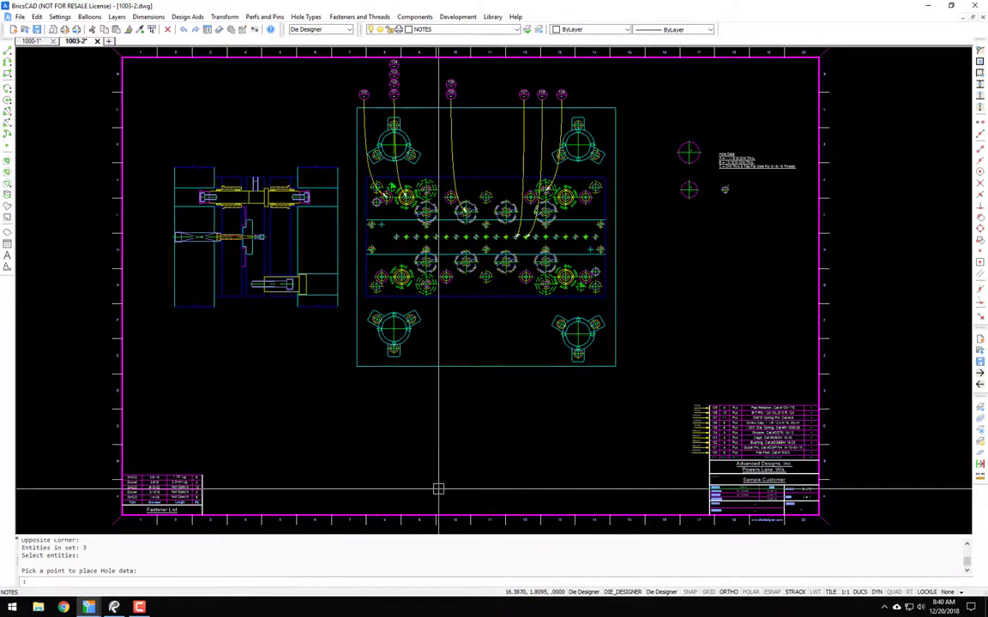
{"action": "type", "text": "dp"}
{"action": "key", "text": "Return"}
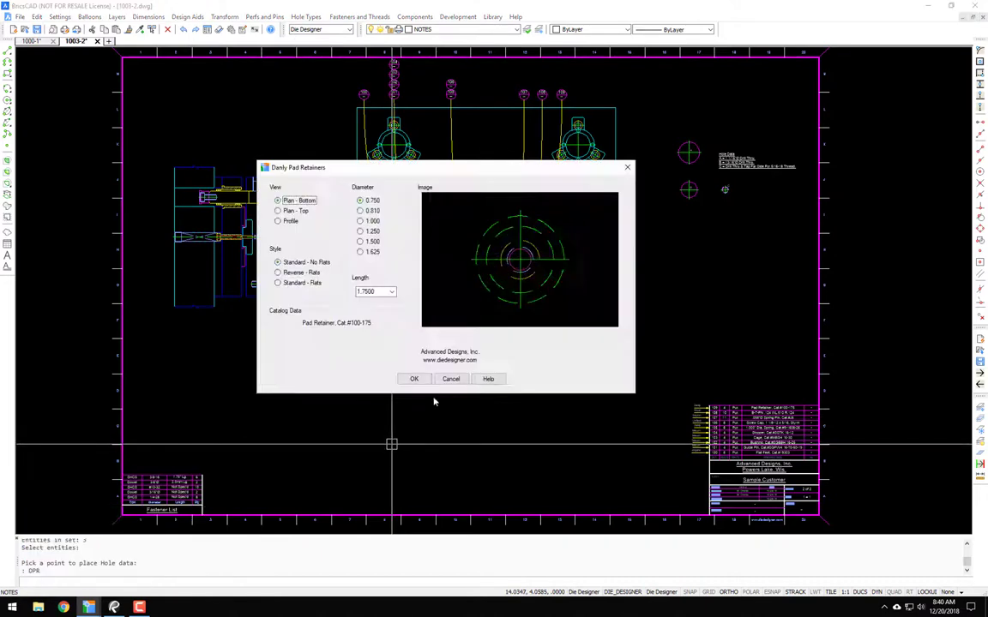
{"action": "left_click", "coordinate": [489, 379]}
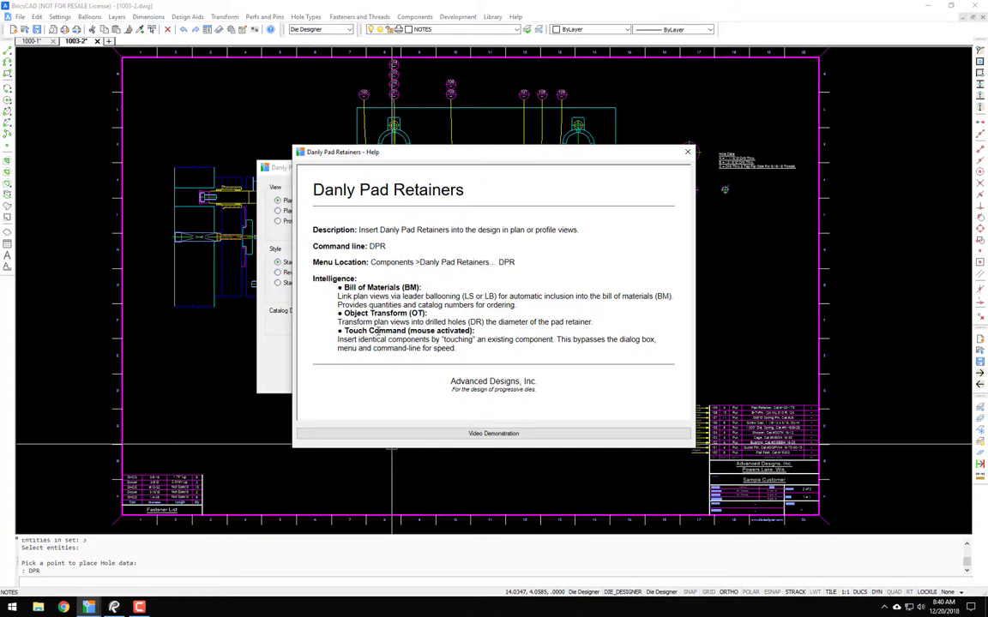
{"action": "left_click", "coordinate": [688, 153]}
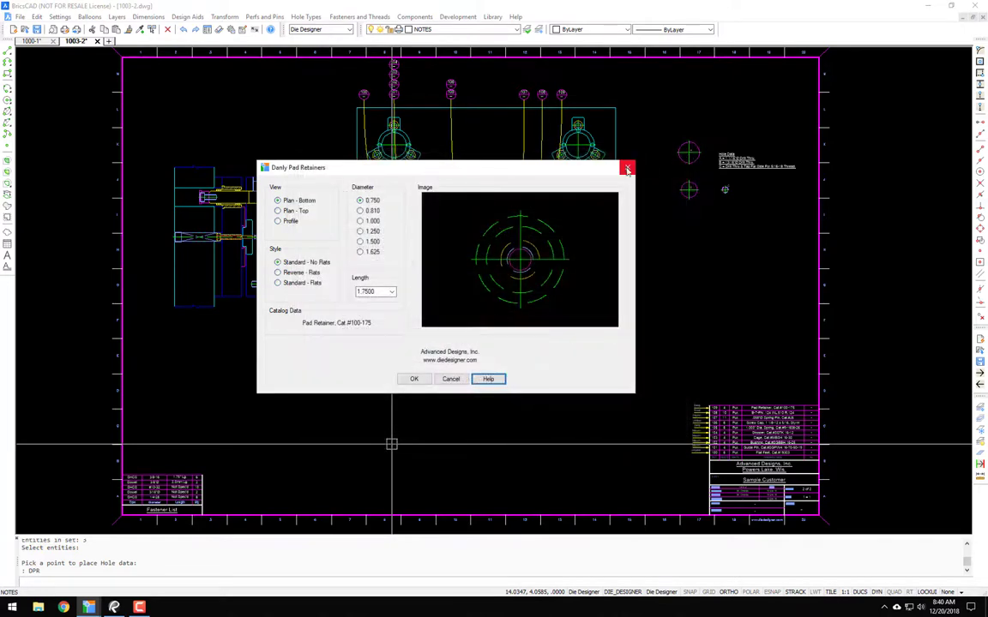
{"action": "left_click", "coordinate": [627, 168]}
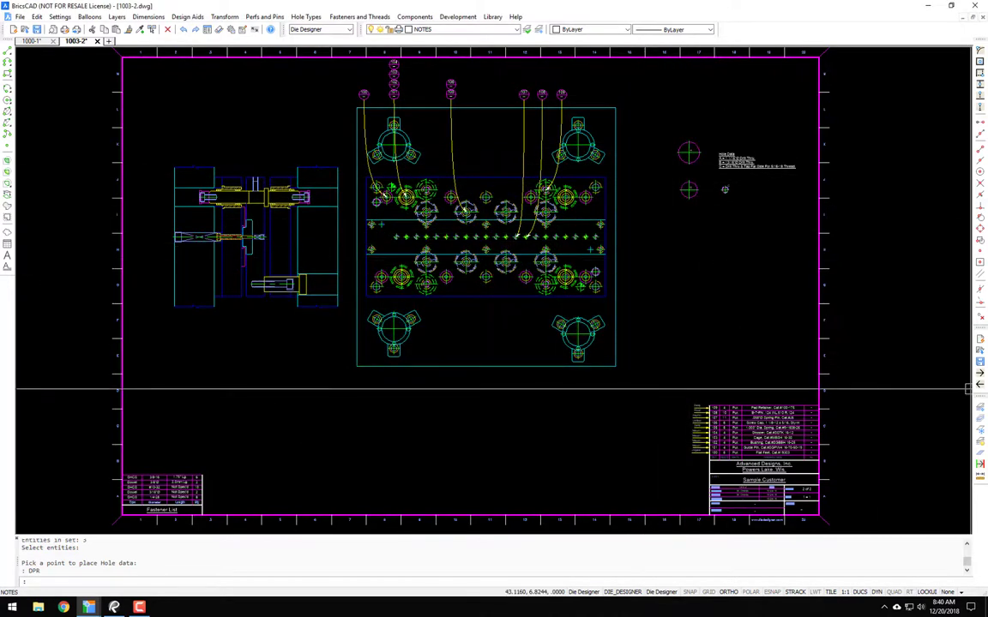